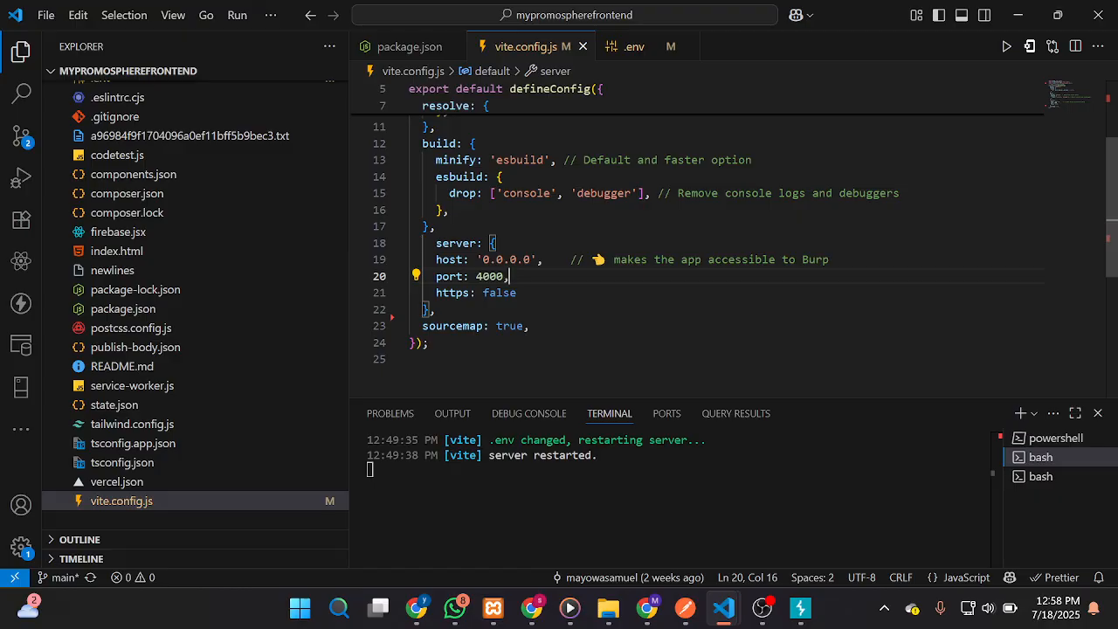
Check on Burp Suite's startup, then return to Visual Studio Code and examine the server block and sourcemap setting in vite.config.js
{"action": "left_click", "coordinate": [800, 608]}
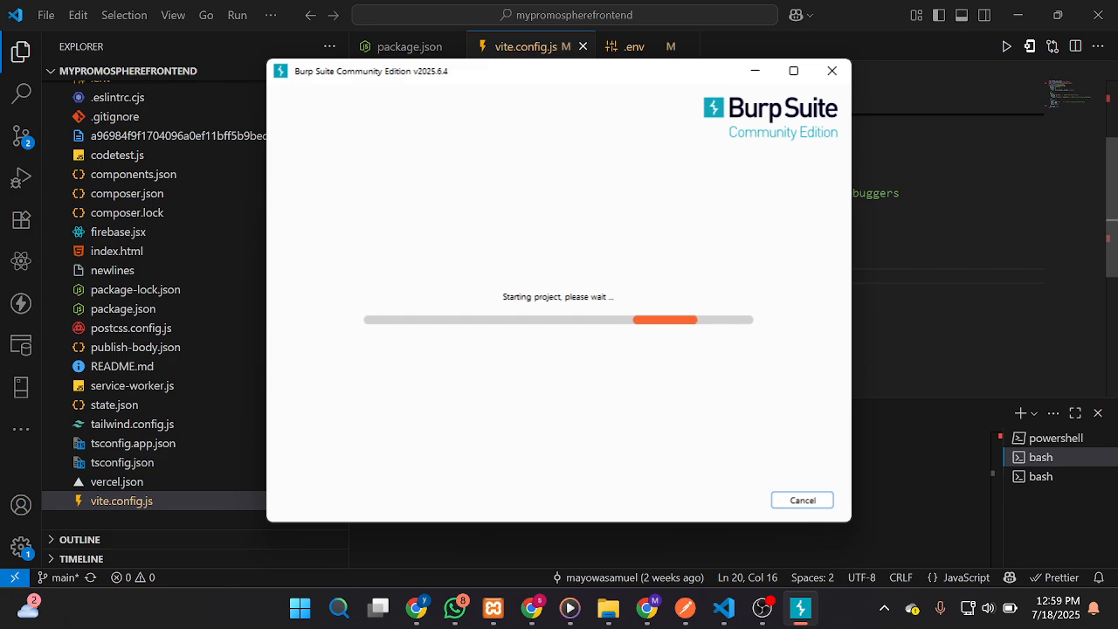
{"action": "left_click", "coordinate": [942, 243]}
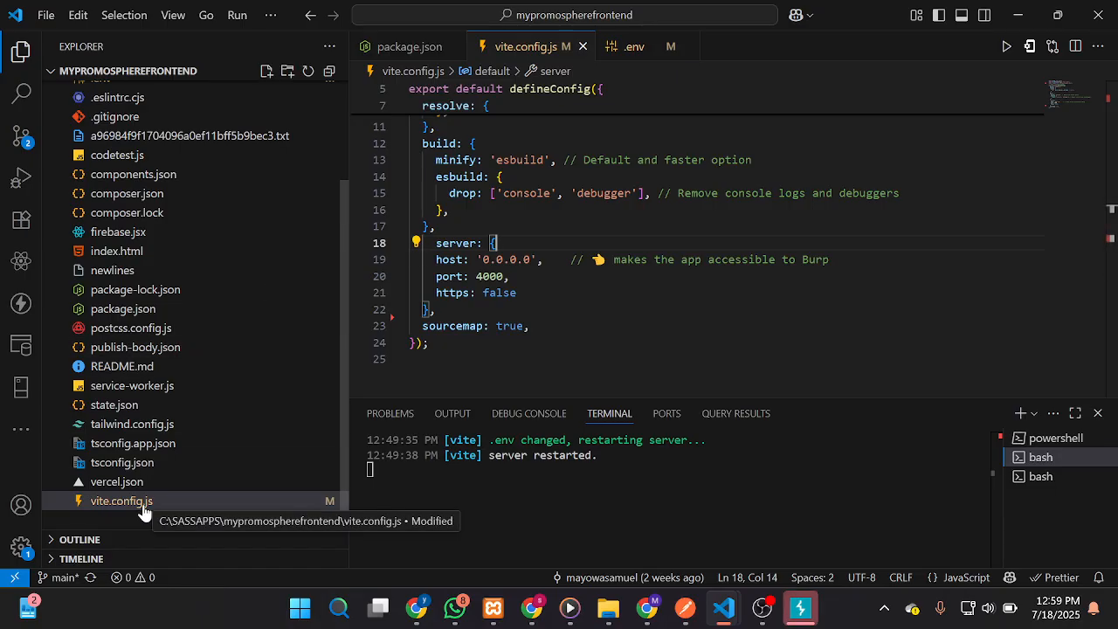
{"action": "key", "text": "Home"}
{"action": "key", "text": "shift+Down"}
{"action": "key", "text": "shift+Down"}
{"action": "key", "text": "shift+Down"}
{"action": "key", "text": "shift+Down"}
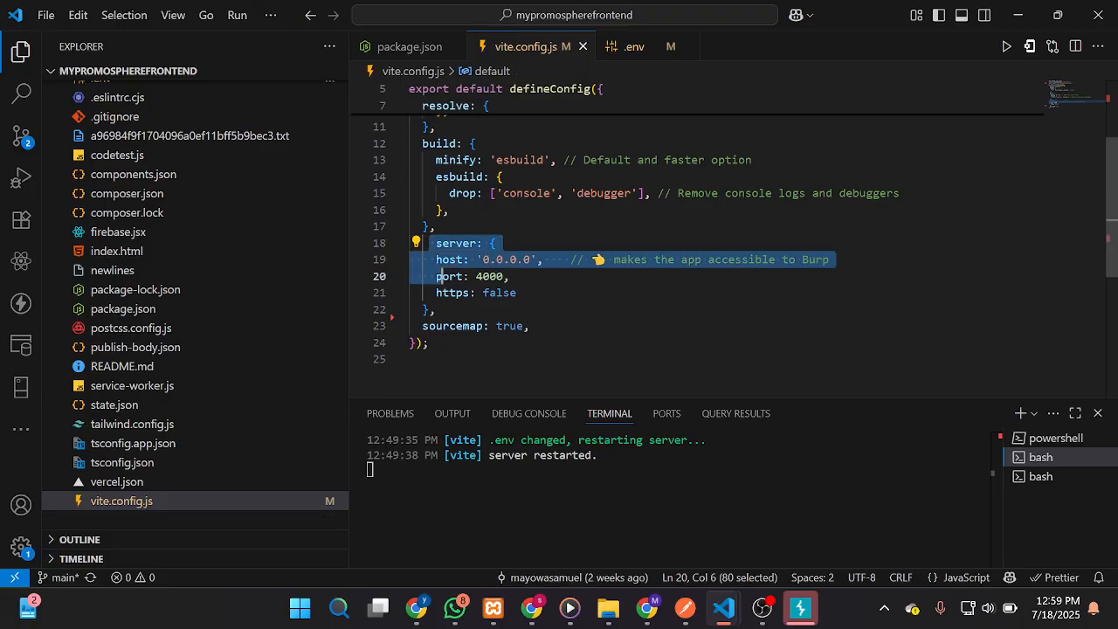
{"action": "key", "text": "shift+Down"}
{"action": "key", "text": "shift+End"}
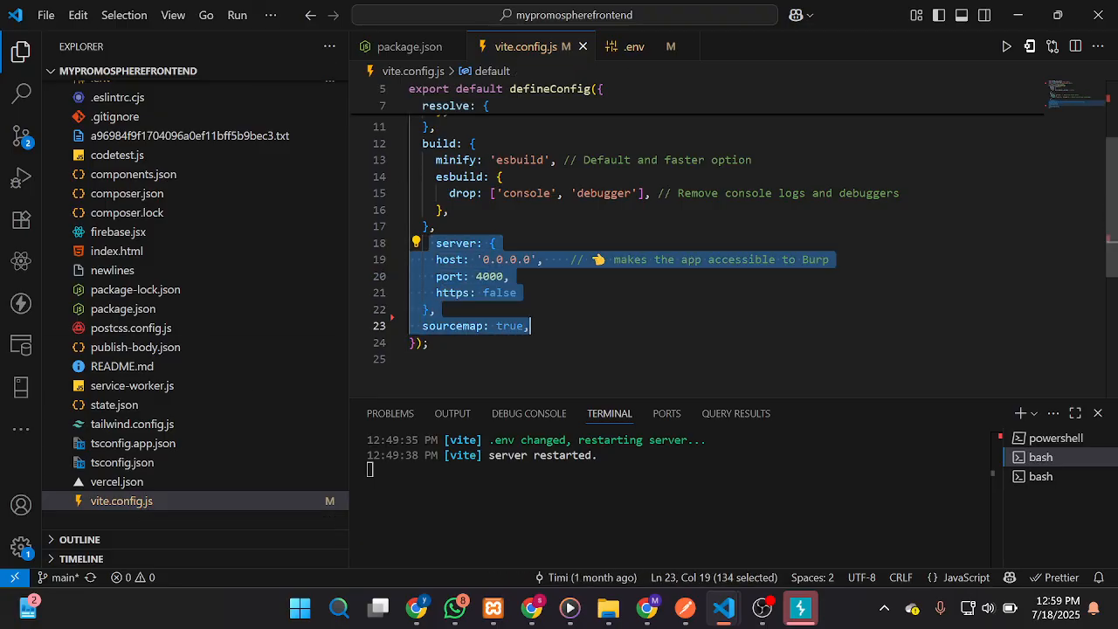
{"action": "key", "text": "Escape"}
{"action": "left_click_drag", "start_coordinate": [429, 243], "coordinate": [530, 326]}
{"action": "key", "text": "Escape"}
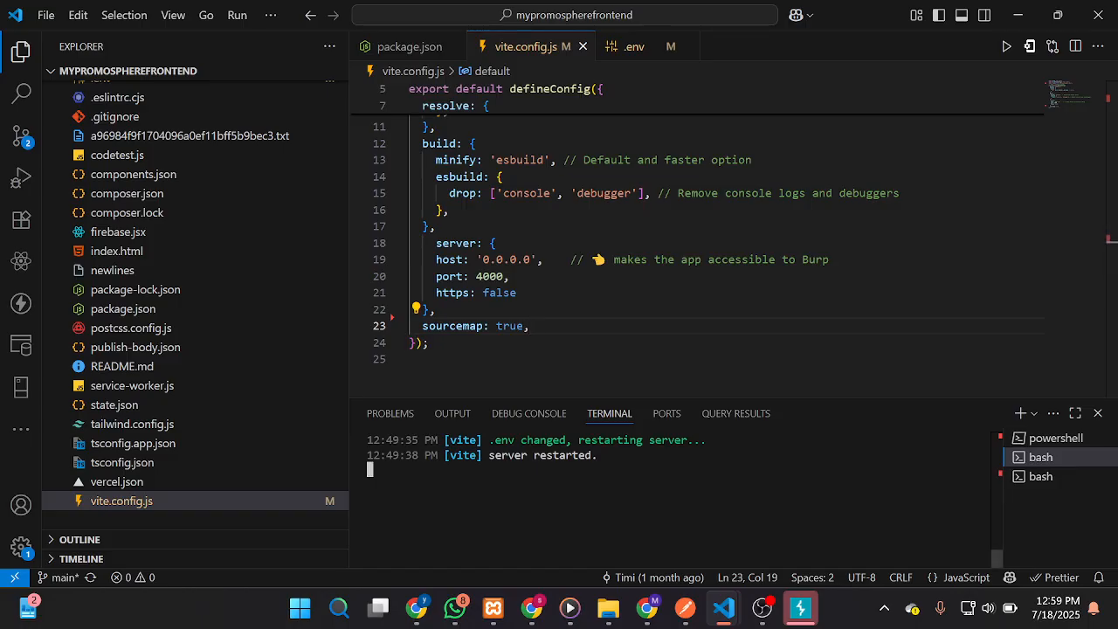
Stop the running frontend dev server and start it again with npm run dev
{"action": "key", "text": "ctrl+c"}
{"action": "key", "text": "Up"}
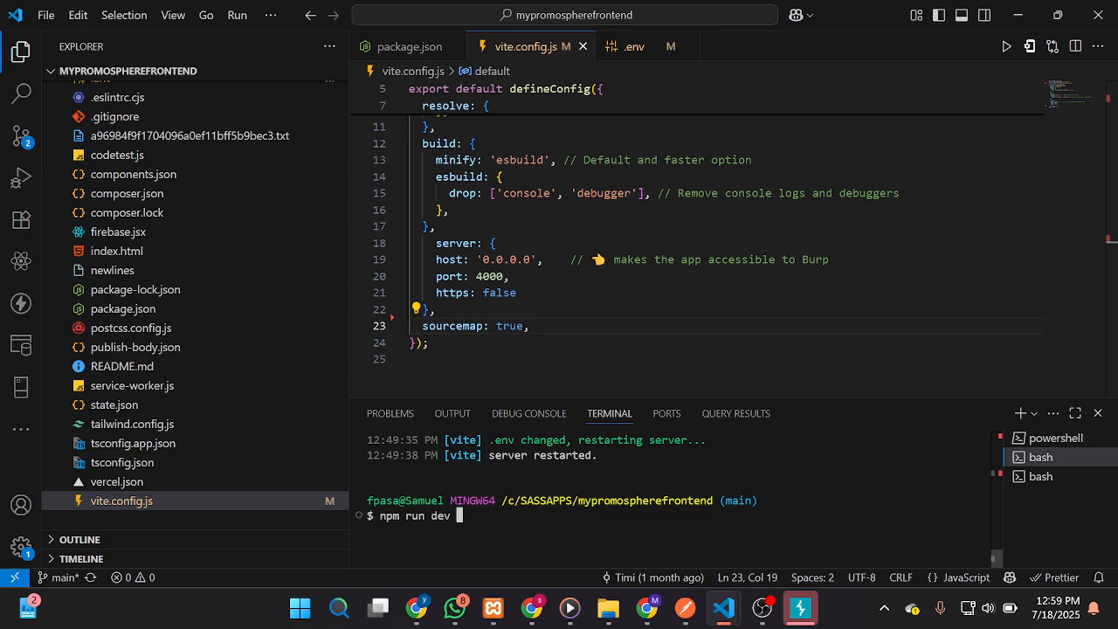
{"action": "key", "text": "Return"}
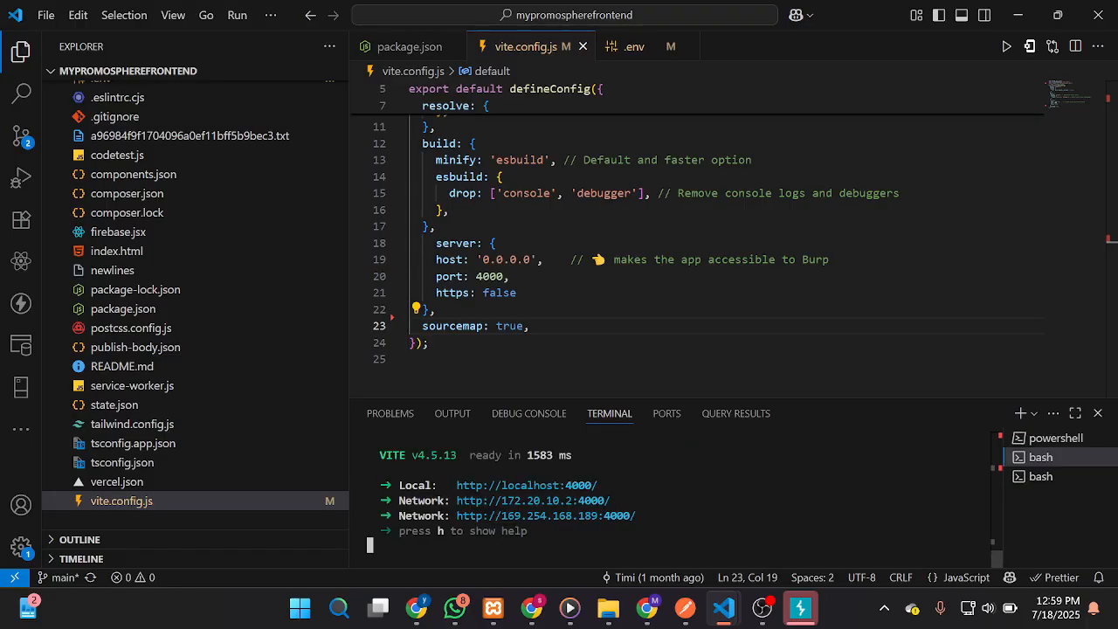
Compare the local and network addresses served by Vite with the server block in vite.config.js
{"action": "left_click_drag", "start_coordinate": [400, 485], "coordinate": [674, 515]}
{"action": "triple_click", "coordinate": [674, 515]}
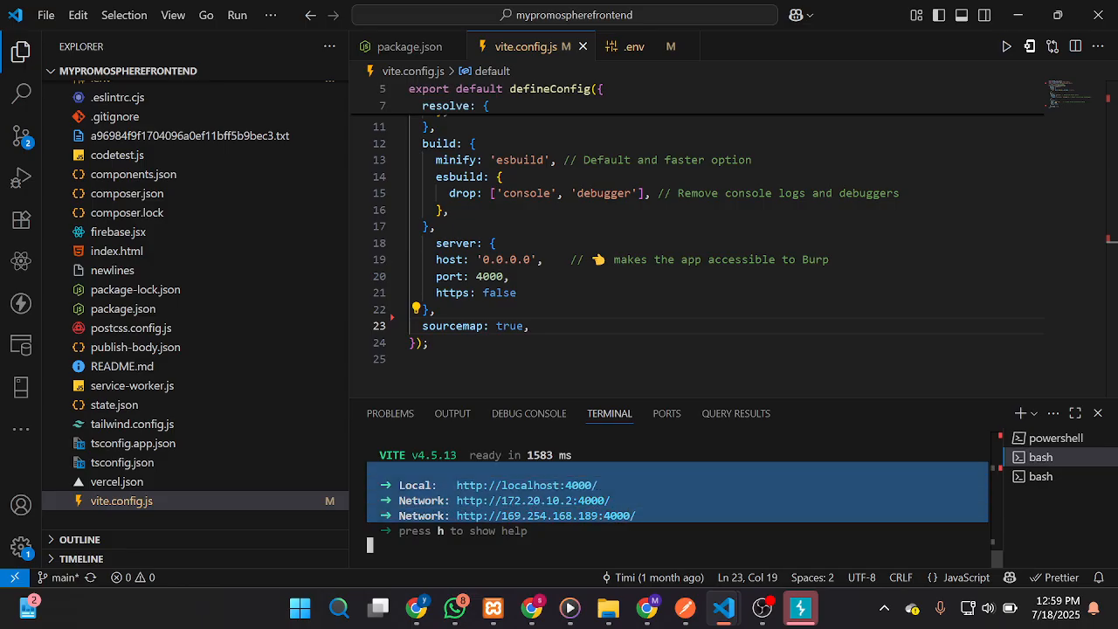
{"action": "left_click_drag", "start_coordinate": [436, 243], "coordinate": [525, 293]}
{"action": "left_click", "coordinate": [525, 292]}
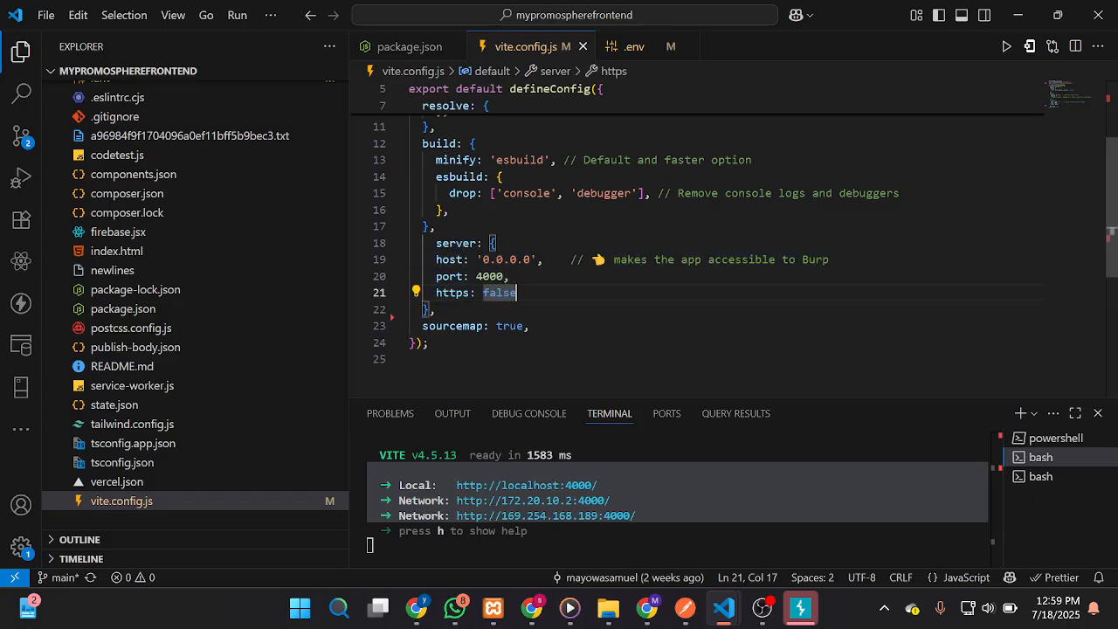
Switch to the mypromopshereapinigeria project and examine the database settings in .env and the deliberately vulnerable SQL routes in api.php
{"action": "mouse_move", "coordinate": [723, 609]}
{"action": "left_click", "coordinate": [779, 537]}
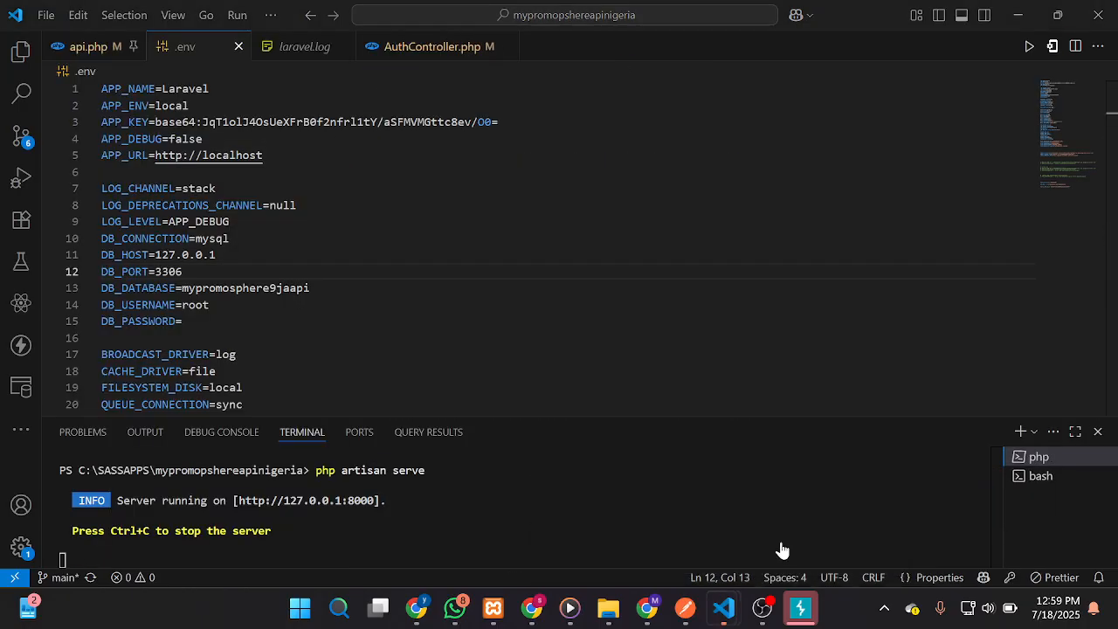
{"action": "key", "text": "Down"}
{"action": "key", "text": "End"}
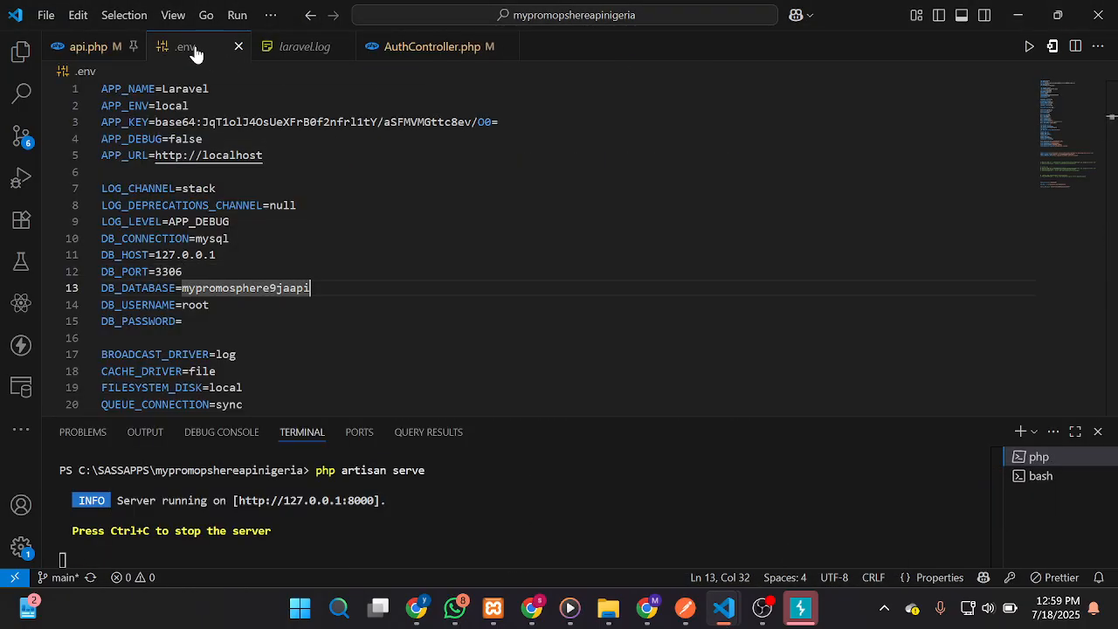
{"action": "left_click", "coordinate": [93, 49]}
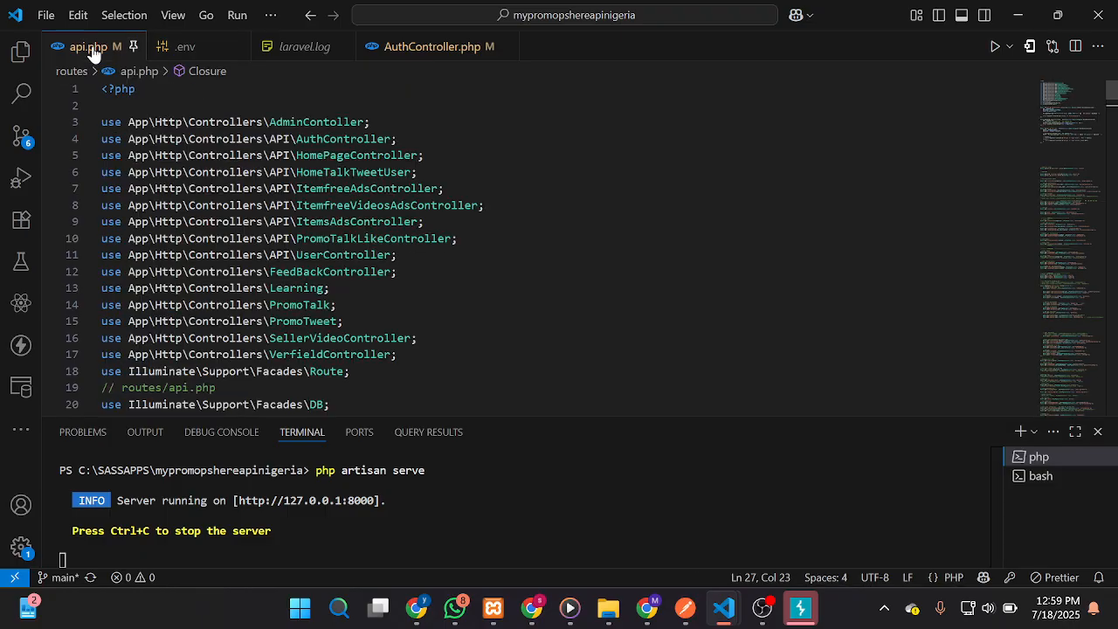
{"action": "left_click_drag", "start_coordinate": [1113, 90], "coordinate": [1114, 129]}
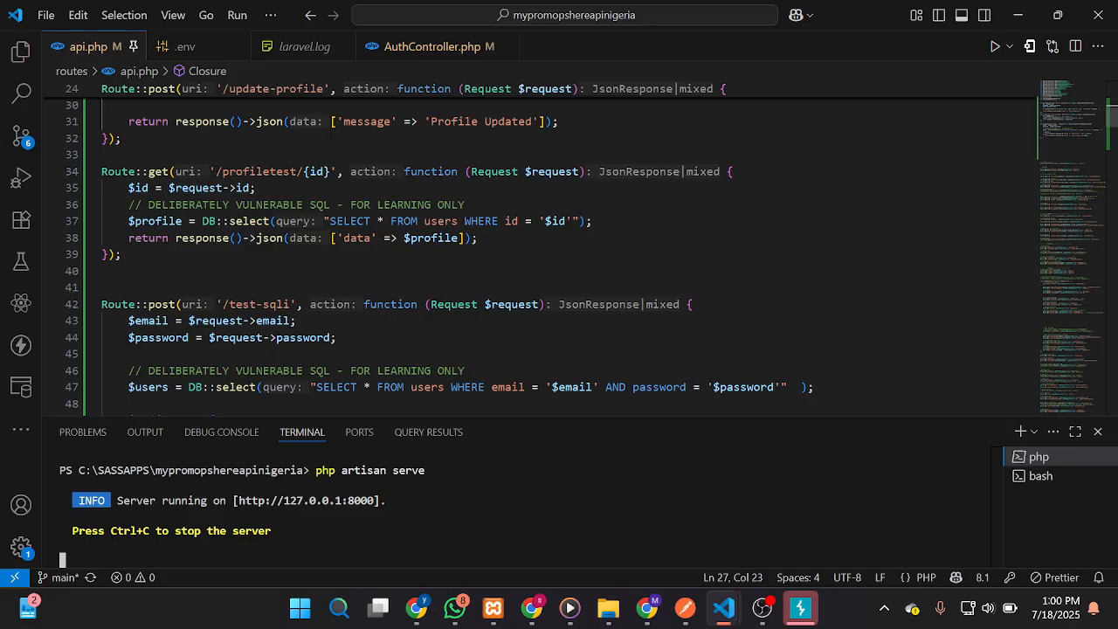
Switch to Burp Suite and launch its built-in browser
{"action": "left_click", "coordinate": [805, 614]}
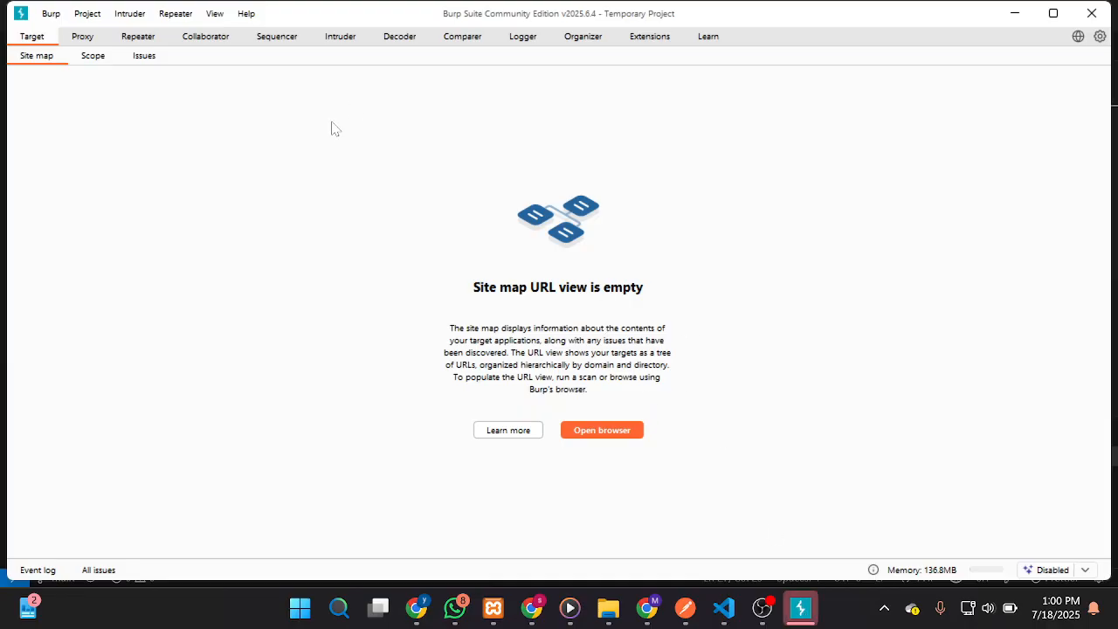
{"action": "left_click", "coordinate": [598, 434]}
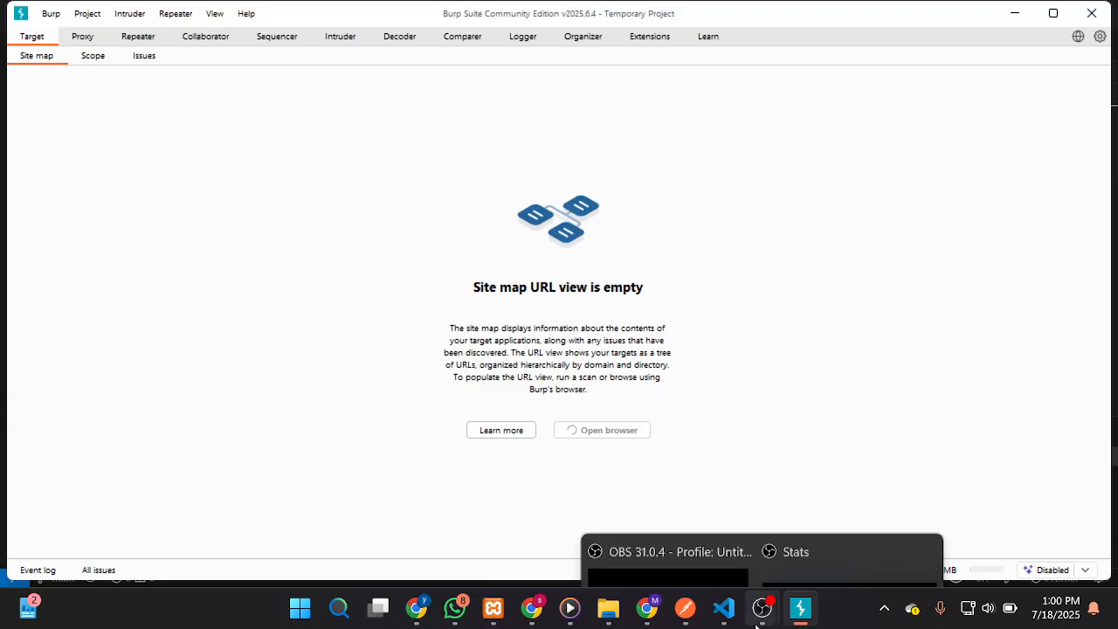
Review the server block in the frontend's vite.config.js and the test routes in the API project's api.php in Visual Studio Code
{"action": "mouse_move", "coordinate": [723, 608]}
{"action": "left_click", "coordinate": [689, 539]}
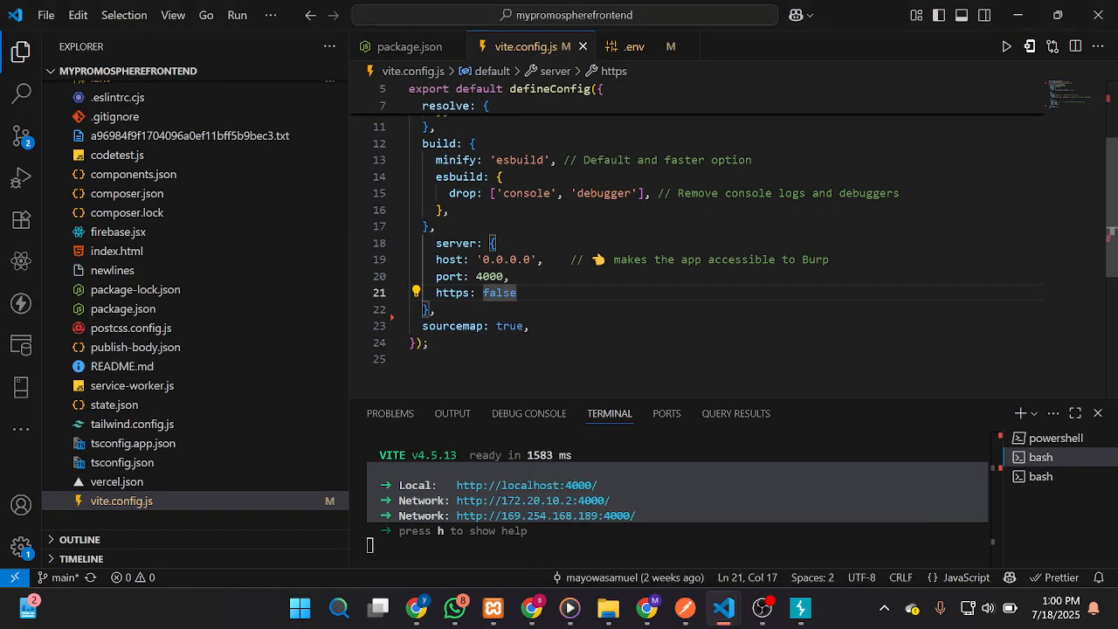
{"action": "left_click", "coordinate": [429, 244]}
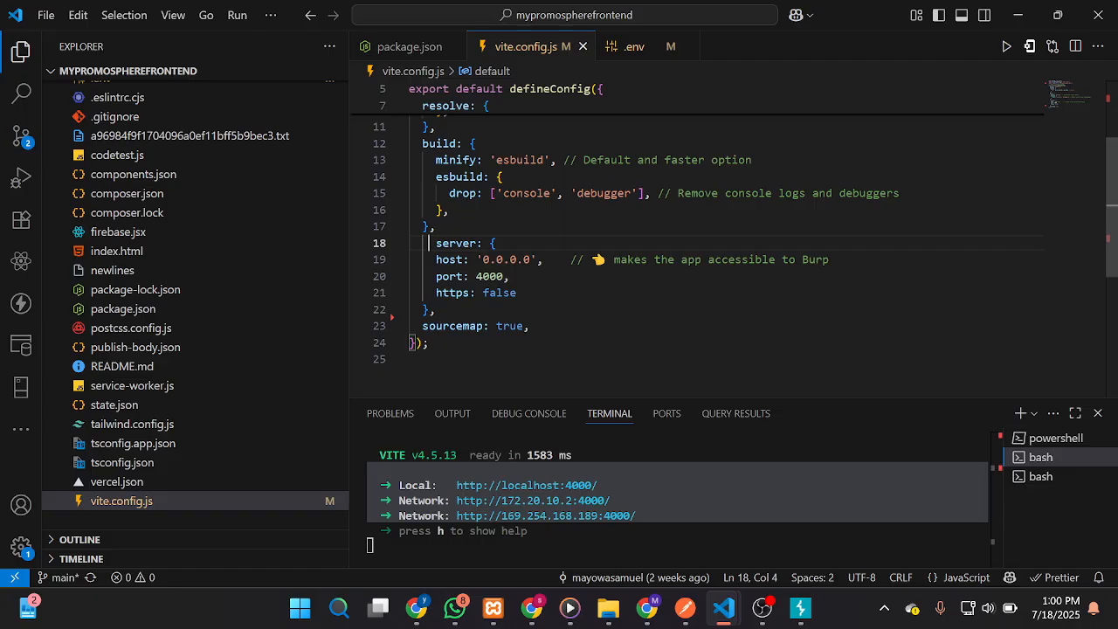
{"action": "left_click_drag", "start_coordinate": [428, 244], "coordinate": [435, 309]}
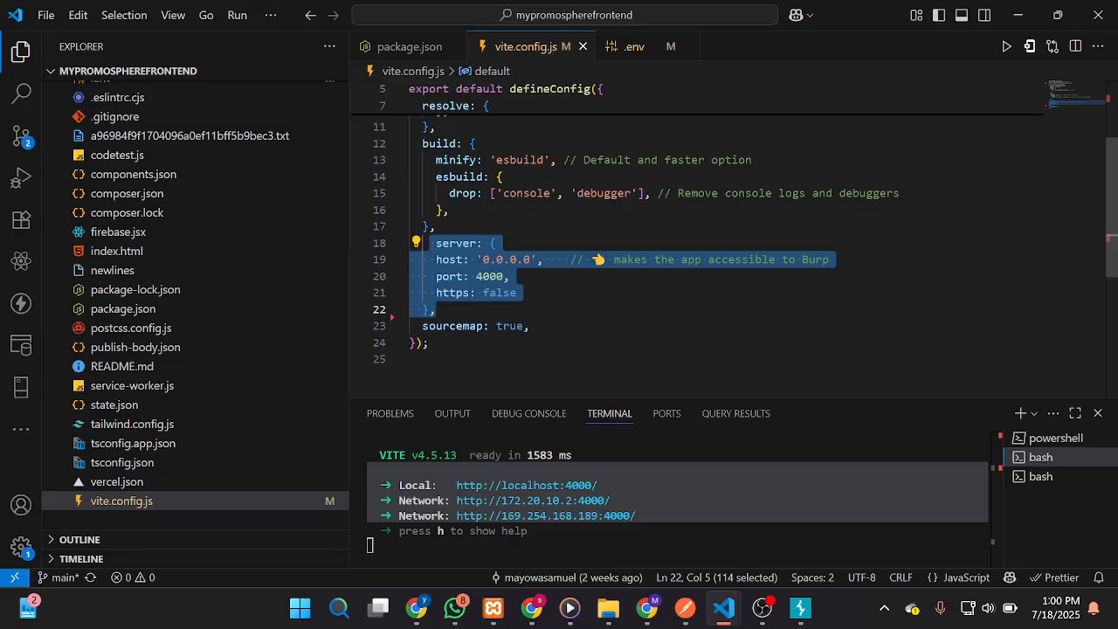
{"action": "left_click", "coordinate": [438, 310]}
{"action": "mouse_move", "coordinate": [725, 609]}
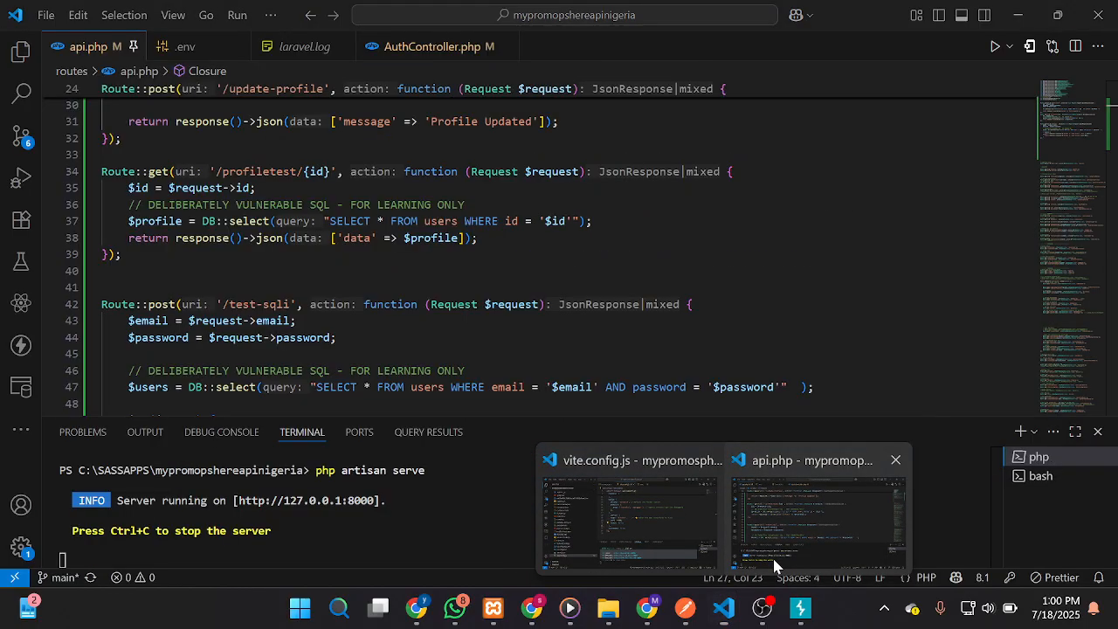
{"action": "left_click", "coordinate": [774, 566]}
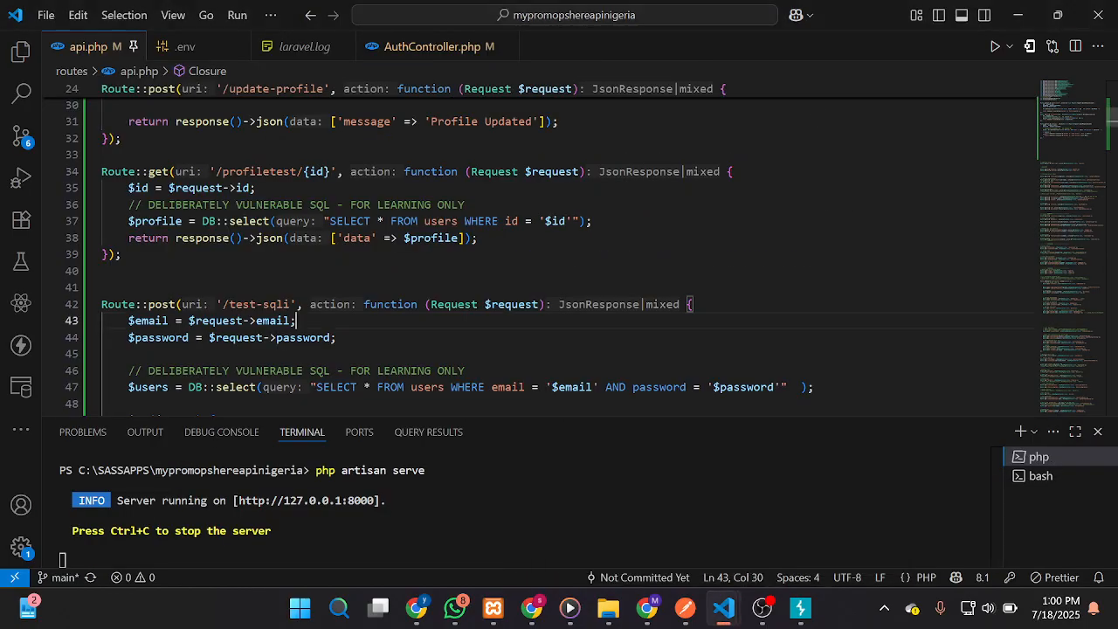
{"action": "left_click", "coordinate": [1017, 15]}
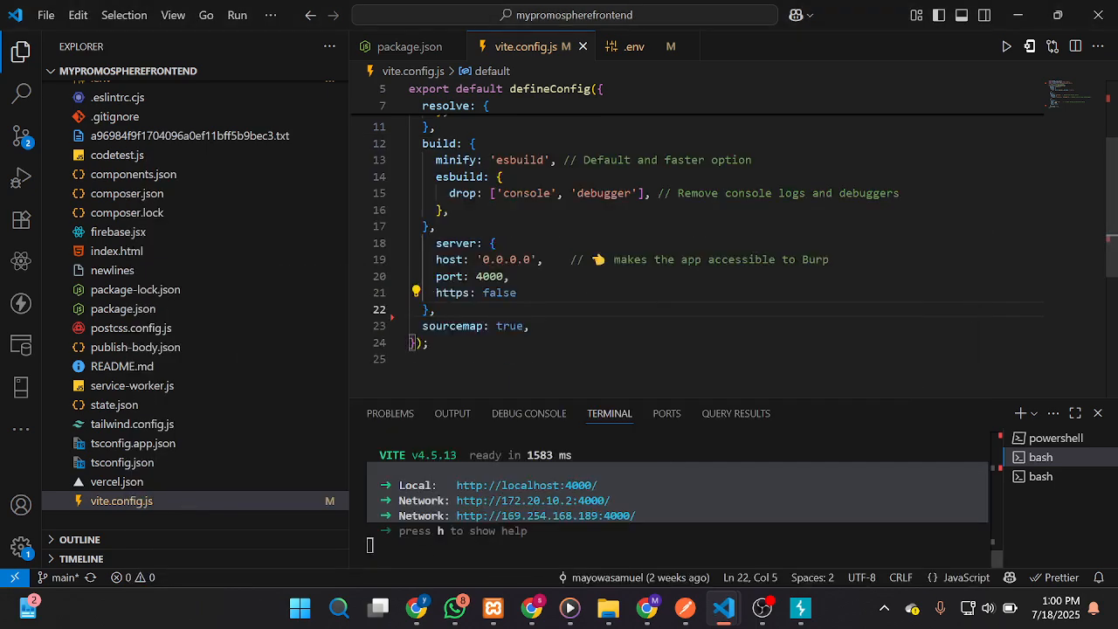
Switch to Burp's built-in browser, add a second tab, and load localhost:4000 in the first tab
{"action": "left_click", "coordinate": [800, 617]}
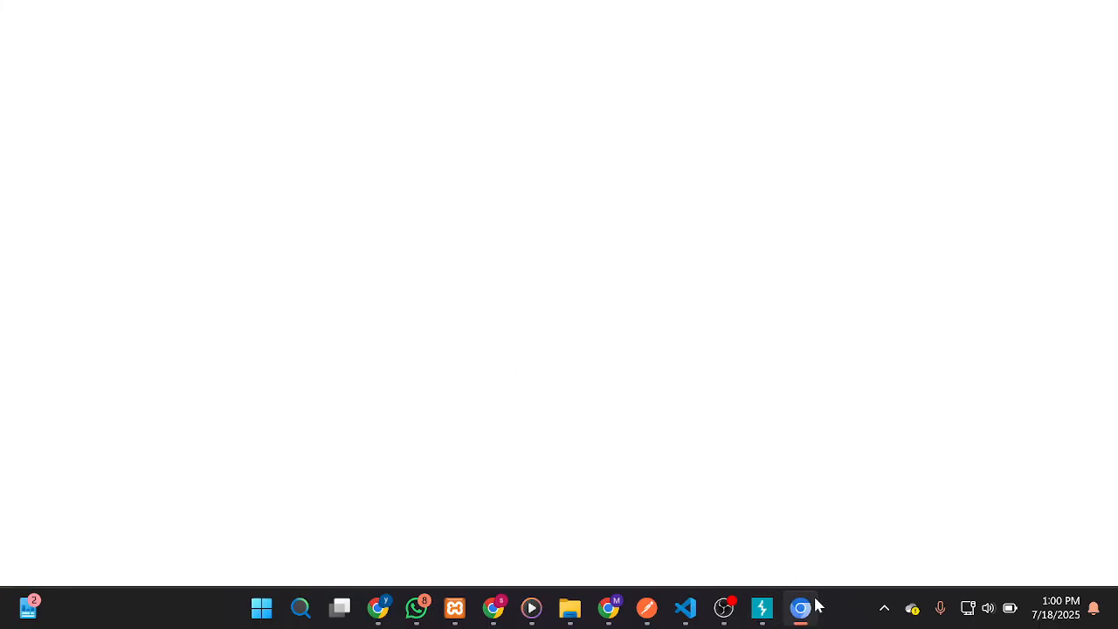
{"action": "mouse_move", "coordinate": [810, 622]}
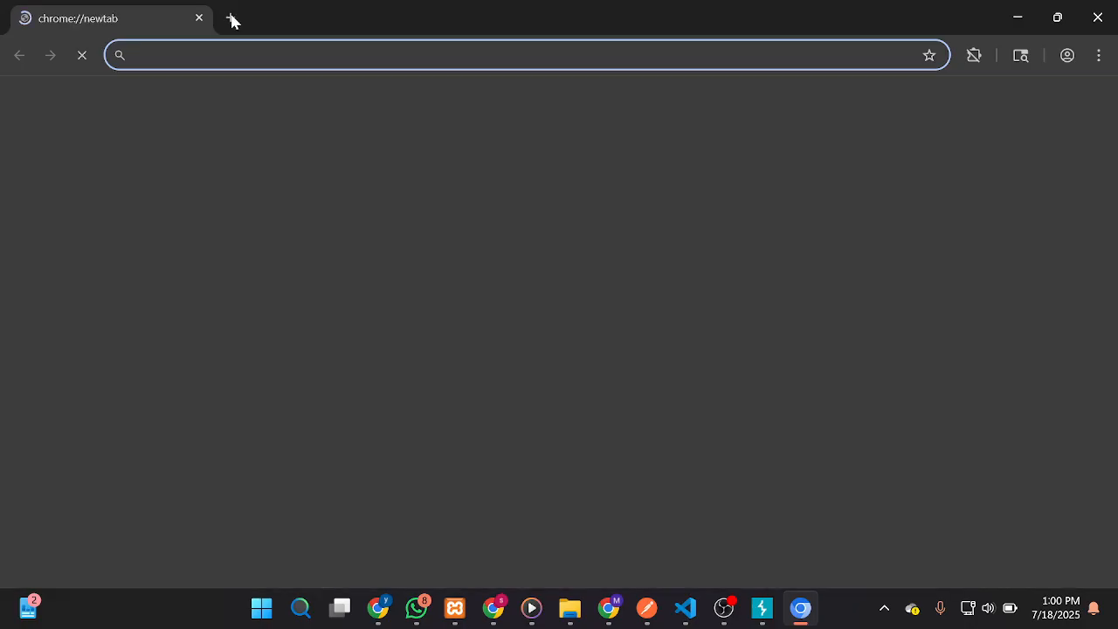
{"action": "left_click", "coordinate": [231, 18]}
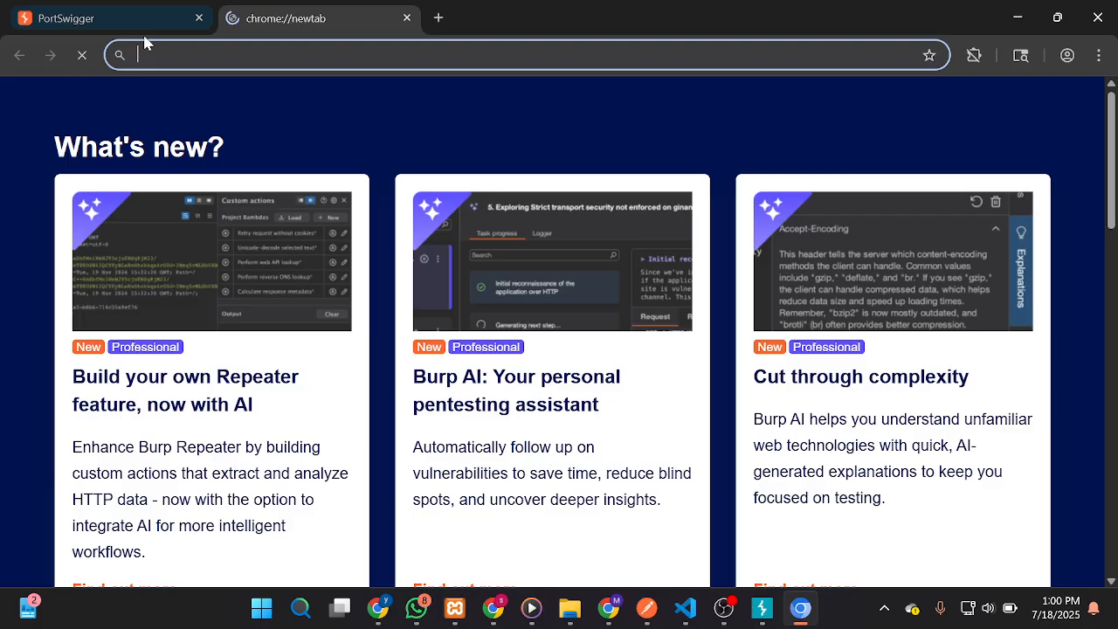
{"action": "left_click", "coordinate": [142, 24]}
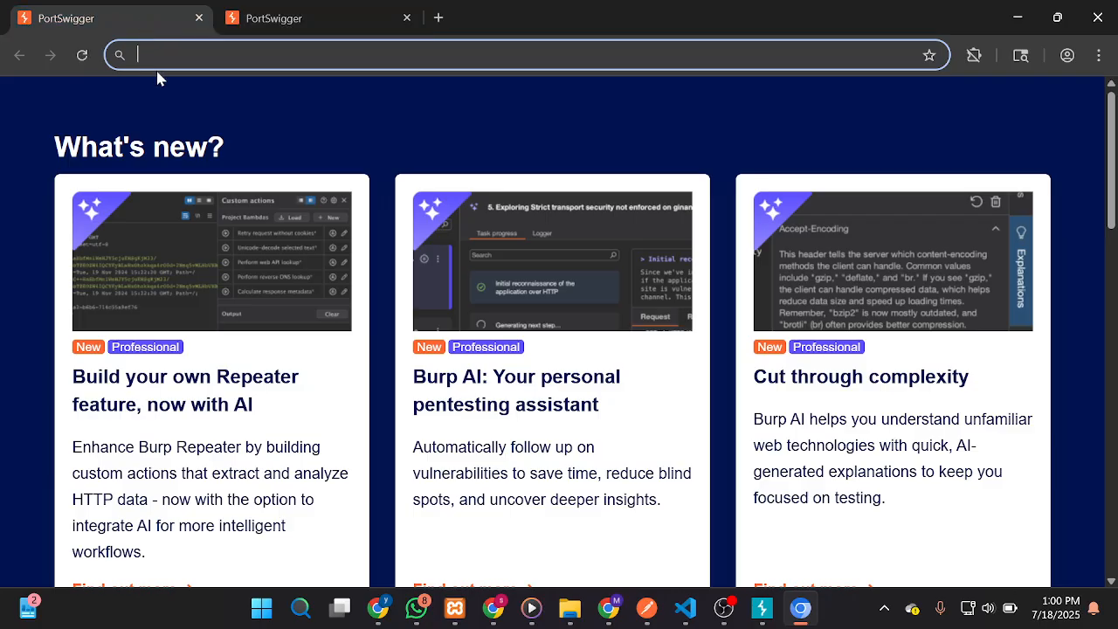
{"action": "type", "text": "l"}
{"action": "key", "text": "Return"}
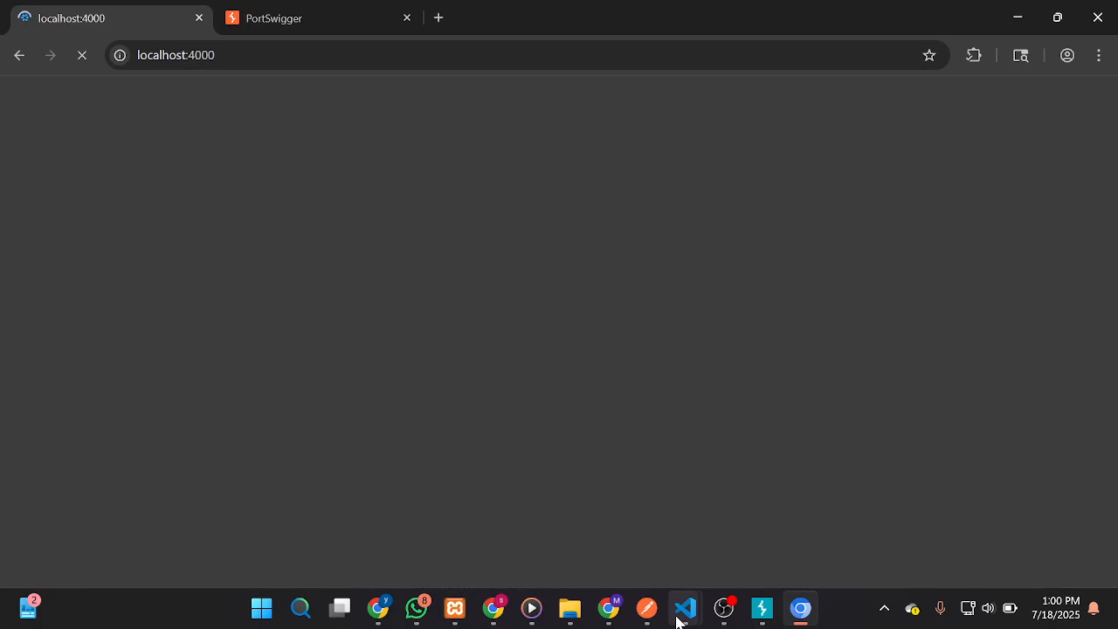
Switch to Burp Suite, show the proxy's HTTP history, and enlarge the request list to inspect the captured requests
{"action": "mouse_move", "coordinate": [685, 608]}
{"action": "left_click", "coordinate": [612, 528]}
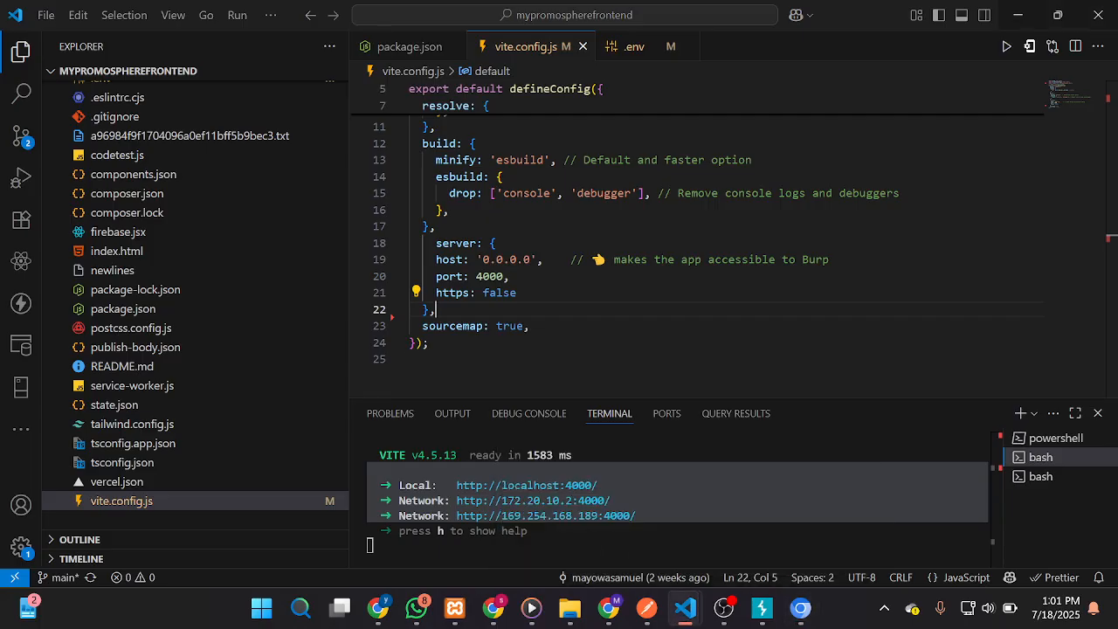
{"action": "left_click", "coordinate": [760, 608]}
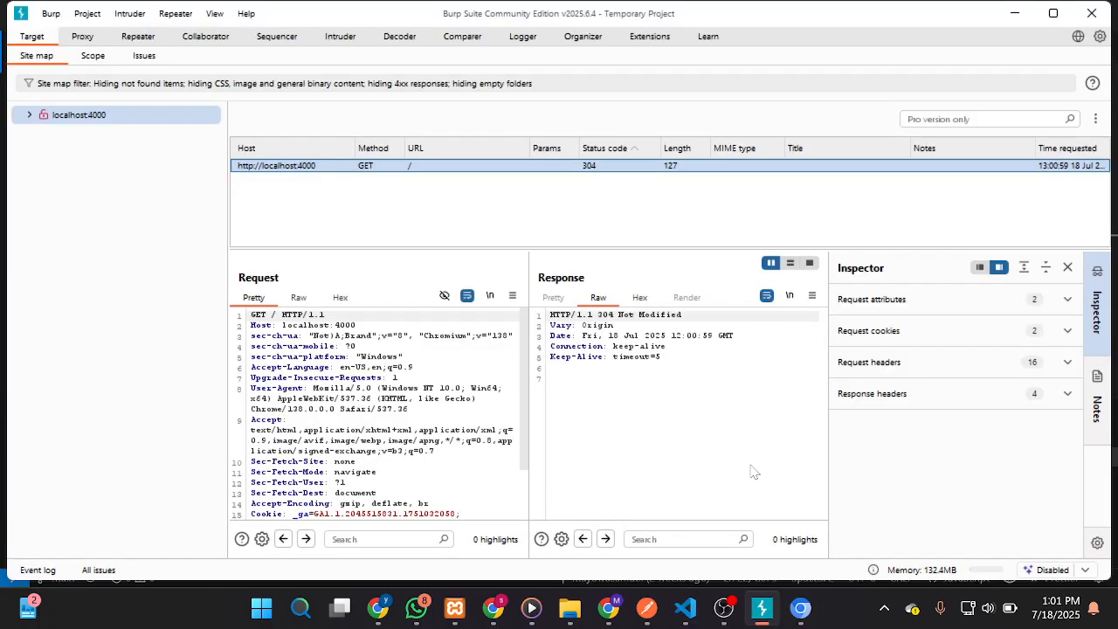
{"action": "left_click", "coordinate": [82, 37]}
{"action": "left_click", "coordinate": [110, 57]}
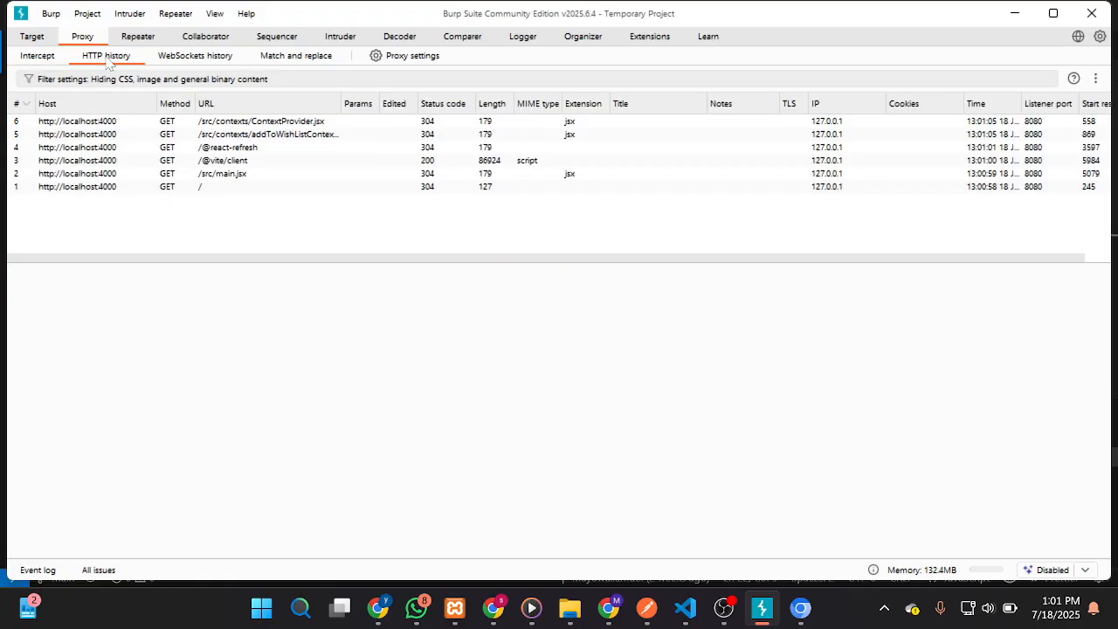
{"action": "left_click", "coordinate": [312, 253]}
{"action": "left_click_drag", "start_coordinate": [312, 260], "coordinate": [311, 375]}
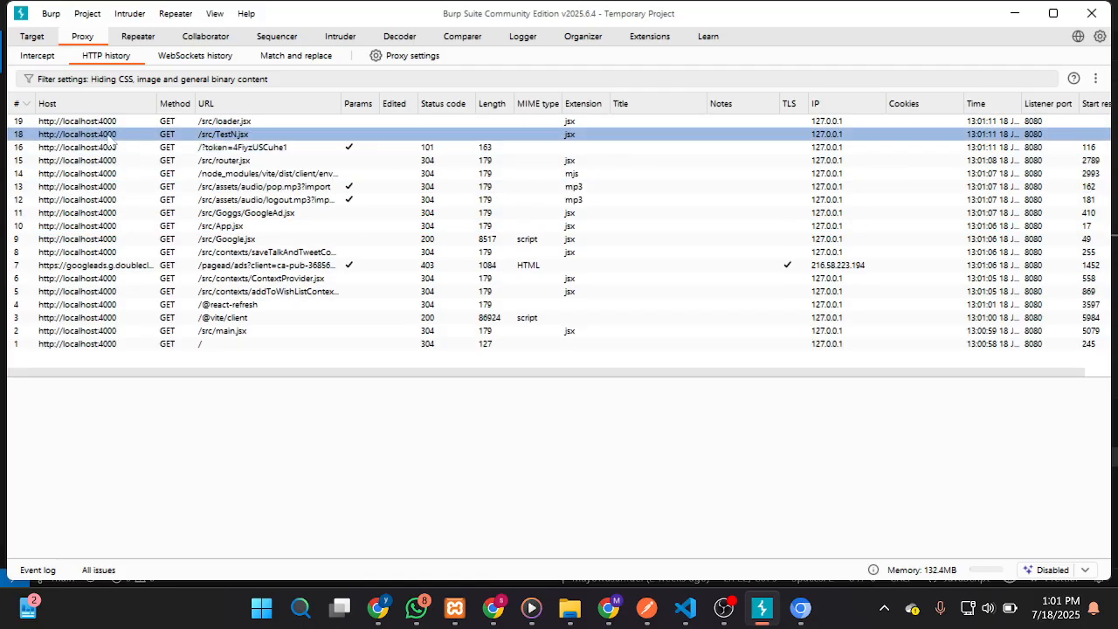
Return to Burp's built-in browser, dismiss the extensions tip, and reload localhost:4000
{"action": "left_click", "coordinate": [800, 609]}
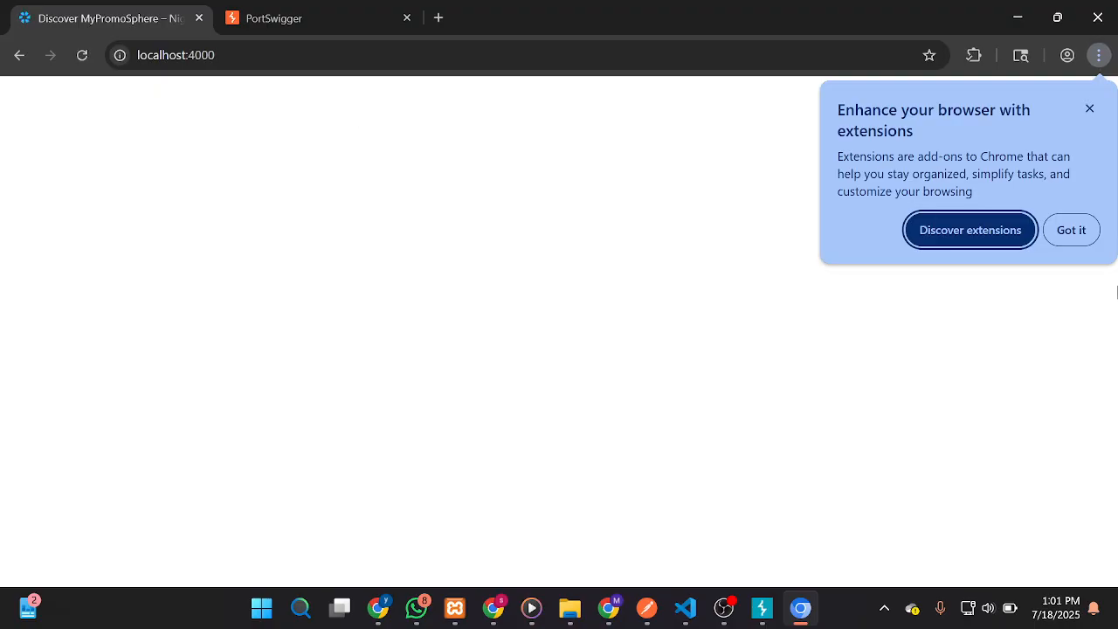
{"action": "left_click", "coordinate": [1072, 231]}
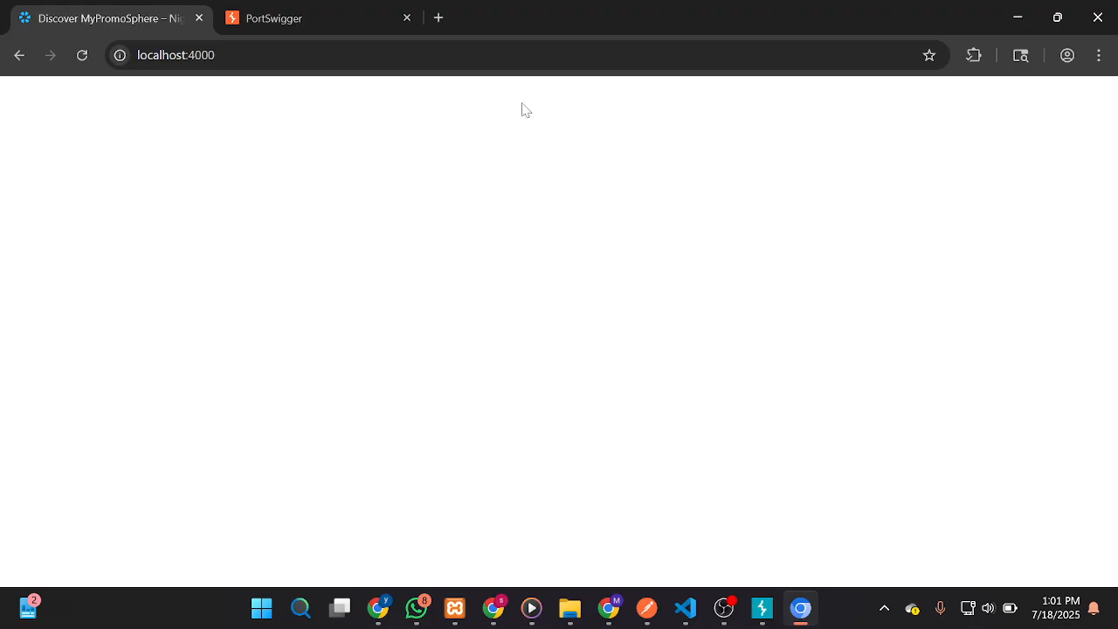
{"action": "left_click", "coordinate": [491, 55]}
{"action": "left_click", "coordinate": [490, 55]}
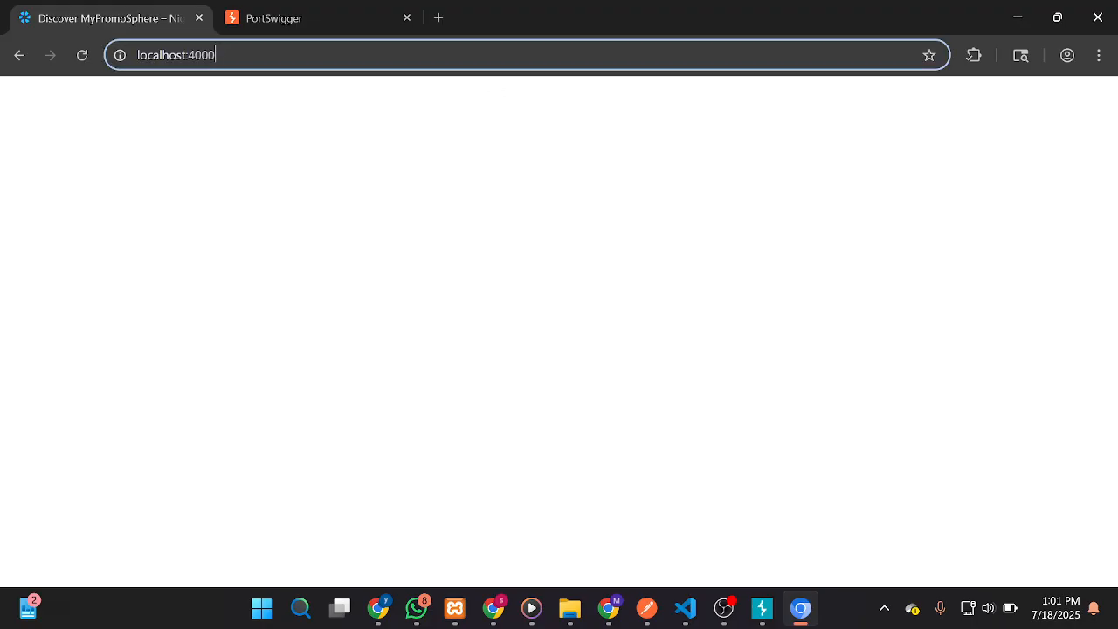
{"action": "key", "text": "Return"}
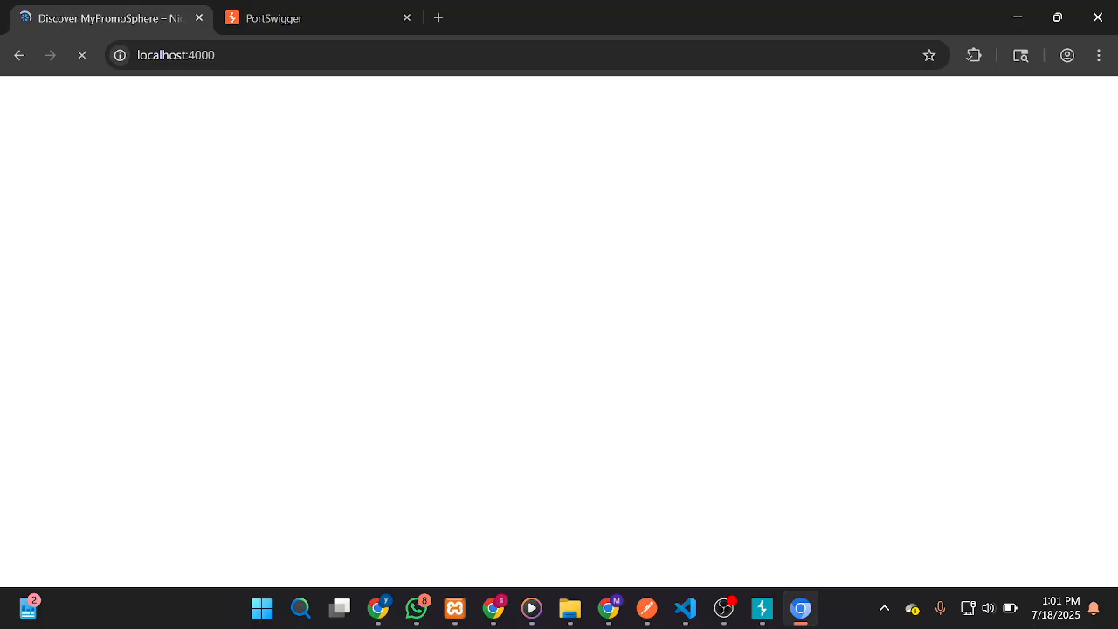
{"action": "key", "text": "ctrl+a"}
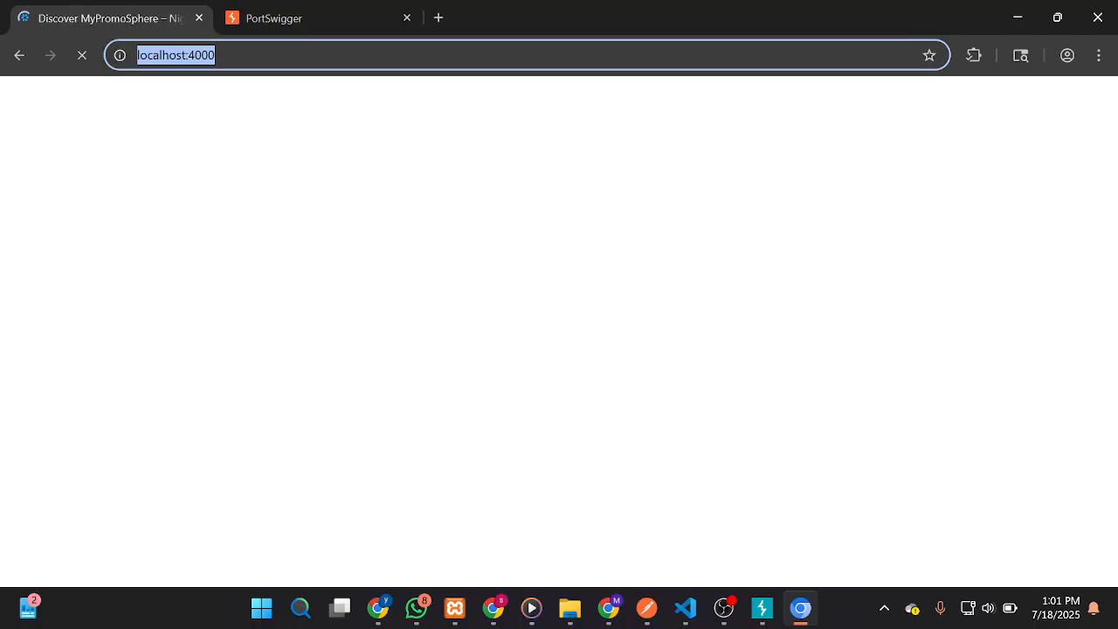
Load localhost:4000 in Burp's browser and open the site's Talk page at /mypromotalk
{"action": "key", "text": "Return"}
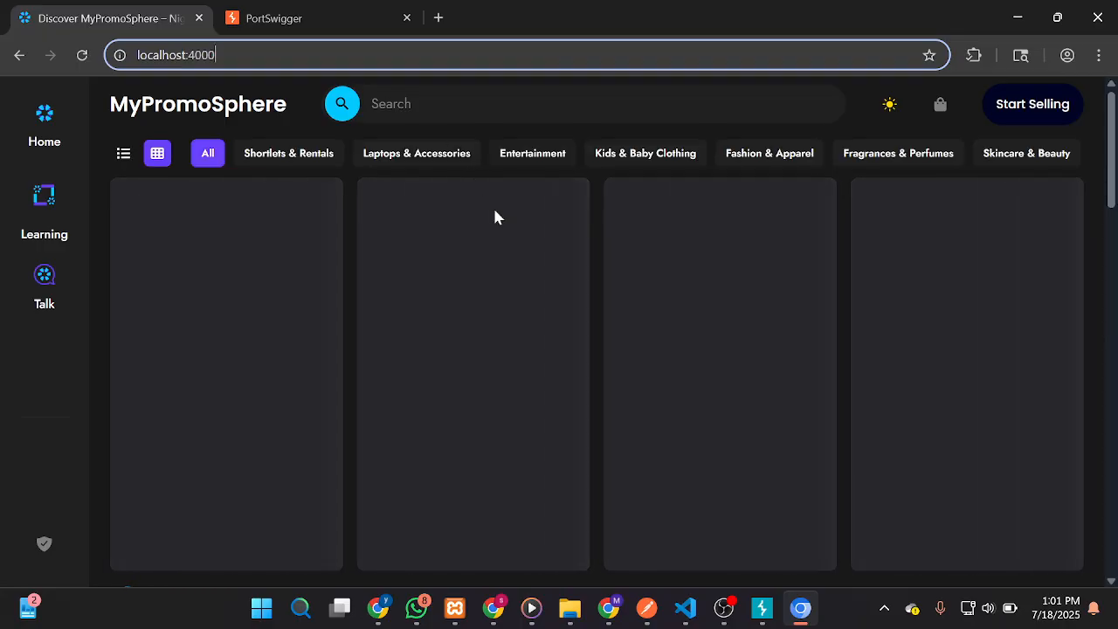
{"action": "scroll", "coordinate": [559, 349], "scroll_direction": "down", "scroll_amount": 2}
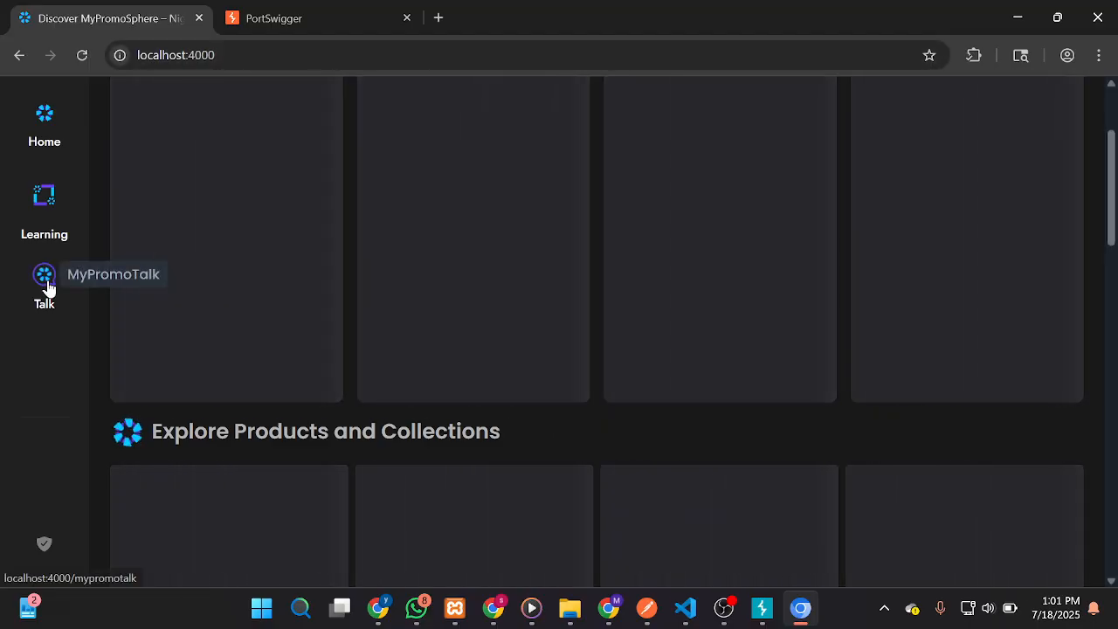
{"action": "left_click", "coordinate": [48, 288]}
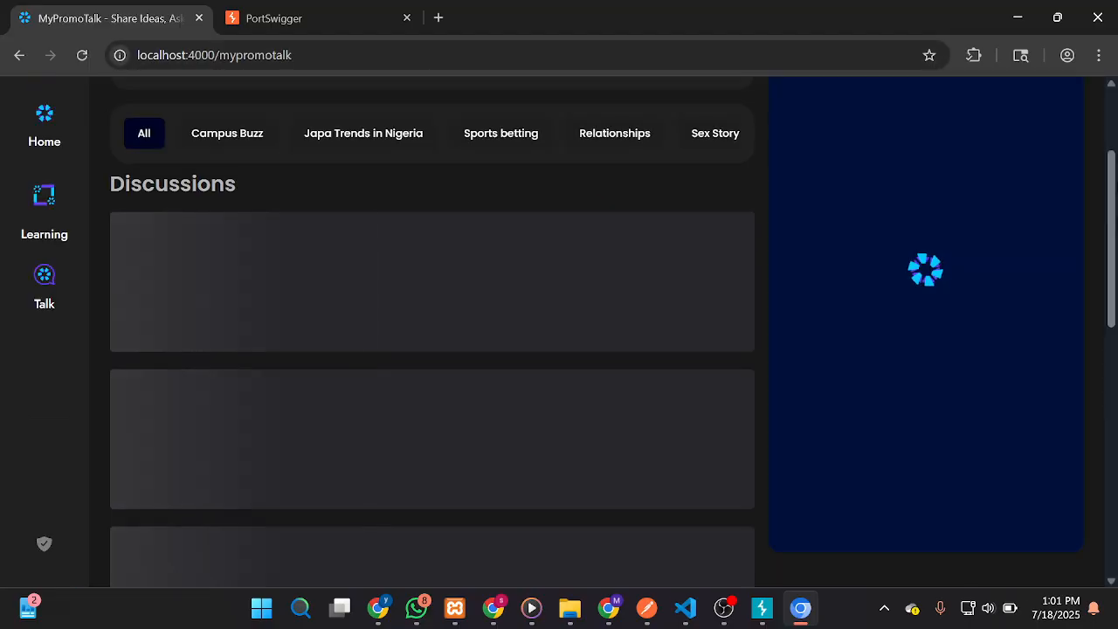
{"action": "scroll", "coordinate": [559, 350], "scroll_direction": "up", "scroll_amount": 2}
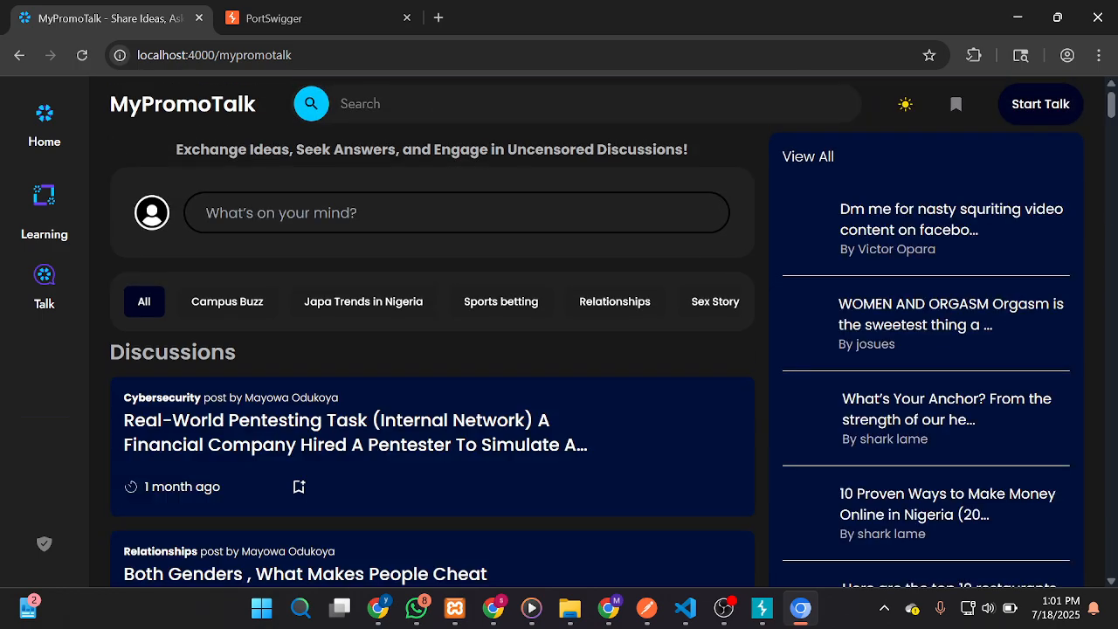
Alternate between the site's Learning and Talk pages, and open the Login / Register page from the Learning page's footer
{"action": "left_click", "coordinate": [60, 218]}
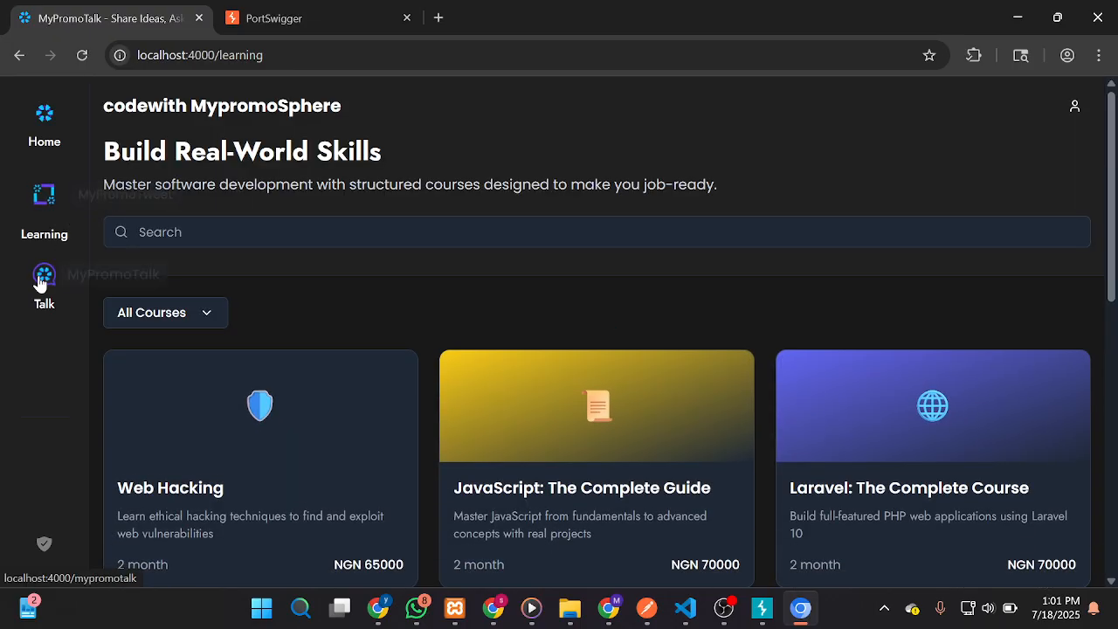
{"action": "left_click", "coordinate": [42, 278]}
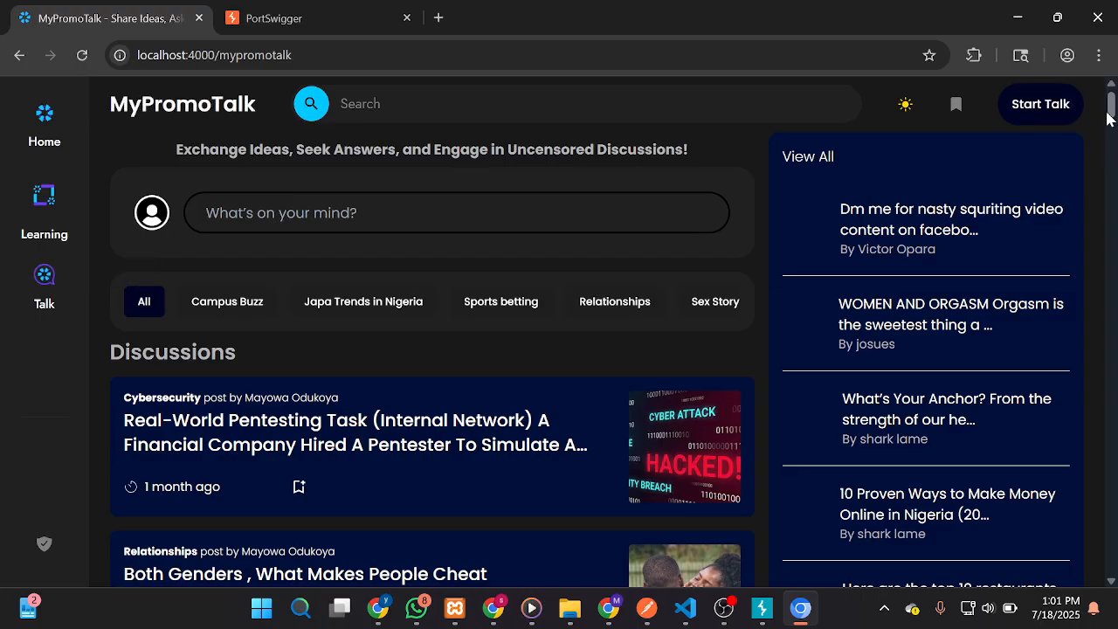
{"action": "left_click", "coordinate": [31, 215]}
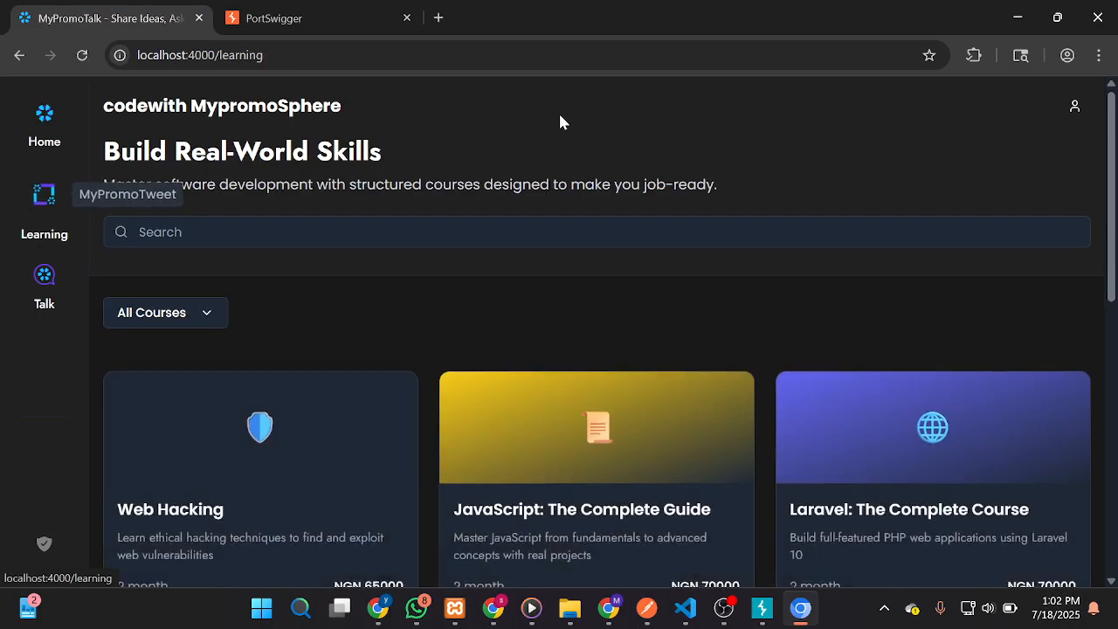
{"action": "left_click_drag", "start_coordinate": [1112, 114], "coordinate": [1115, 393]}
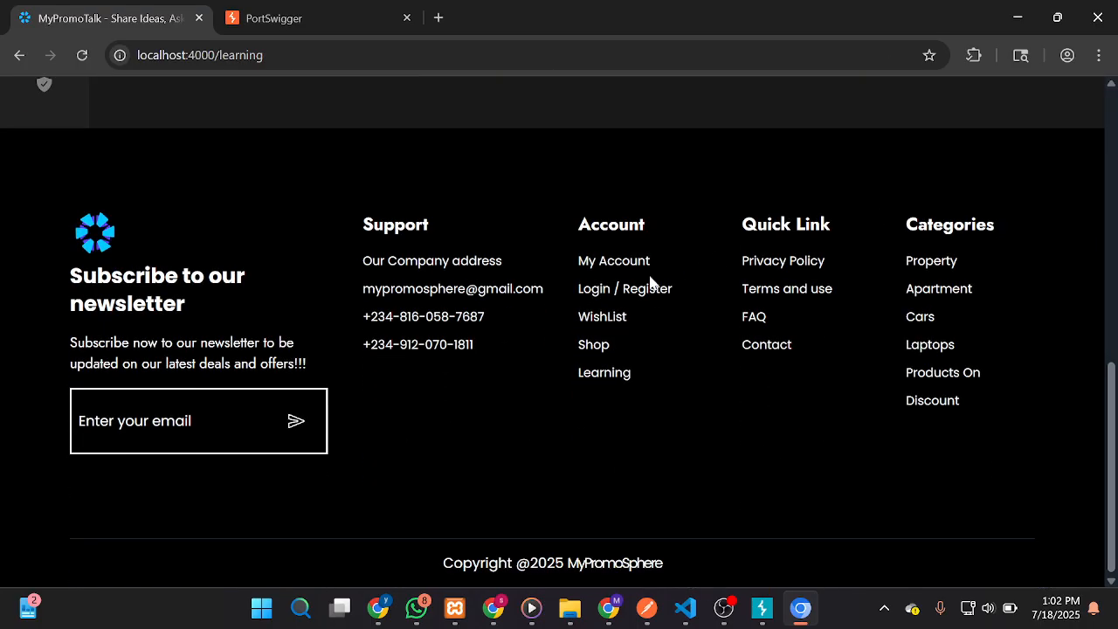
{"action": "left_click", "coordinate": [582, 289]}
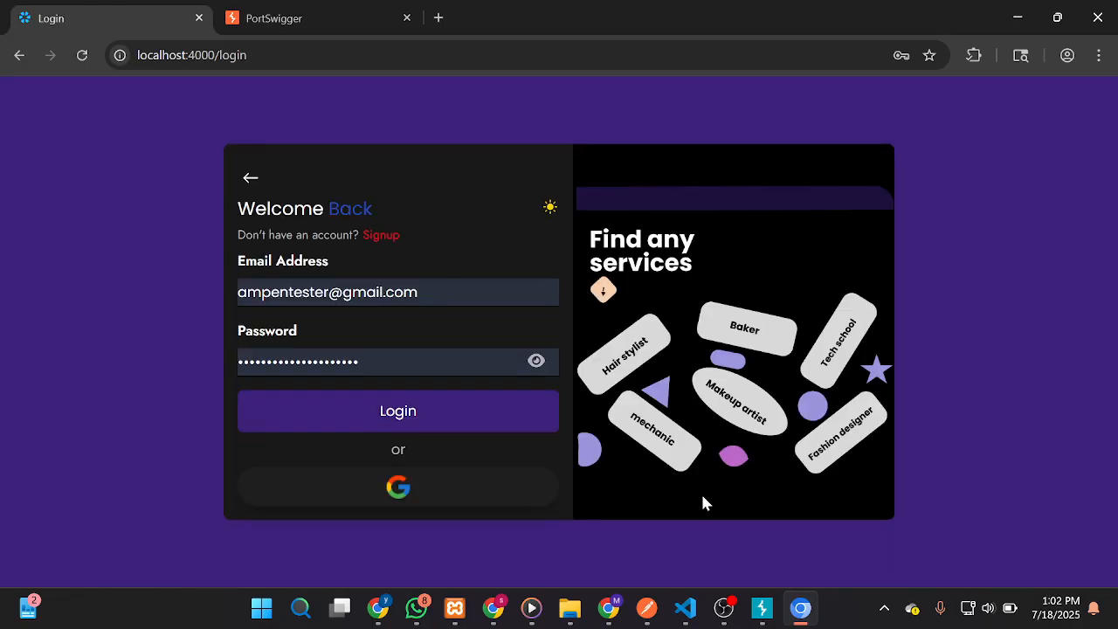
Switch to Burp Suite and look through the newest requests captured in the HTTP history
{"action": "mouse_move", "coordinate": [761, 608]}
{"action": "left_click", "coordinate": [773, 559]}
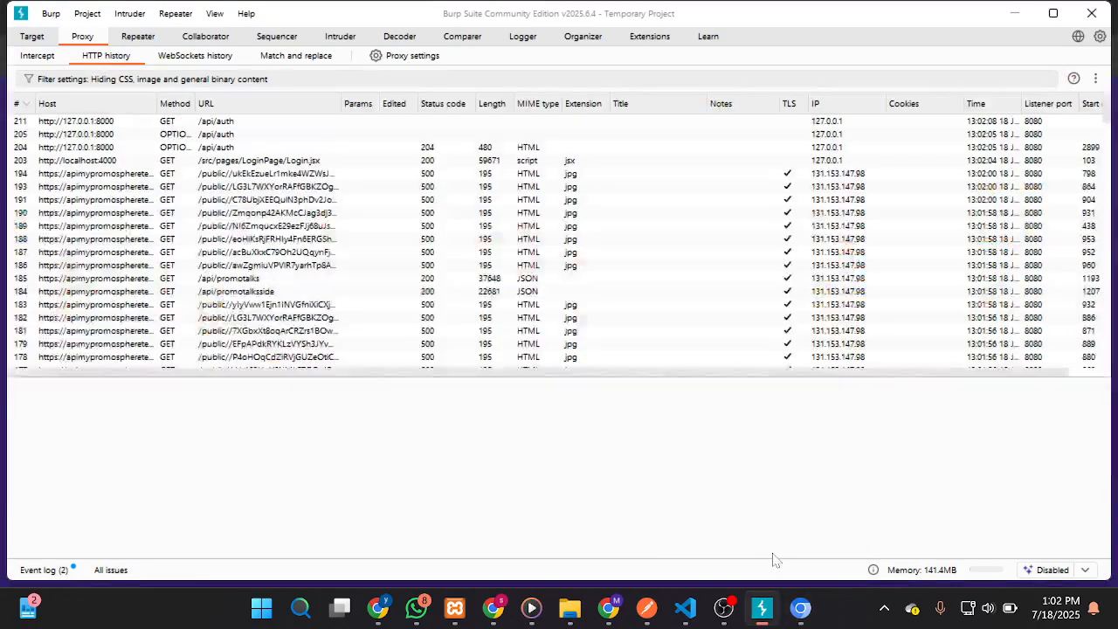
{"action": "left_click", "coordinate": [1052, 356]}
{"action": "left_click", "coordinate": [1035, 279]}
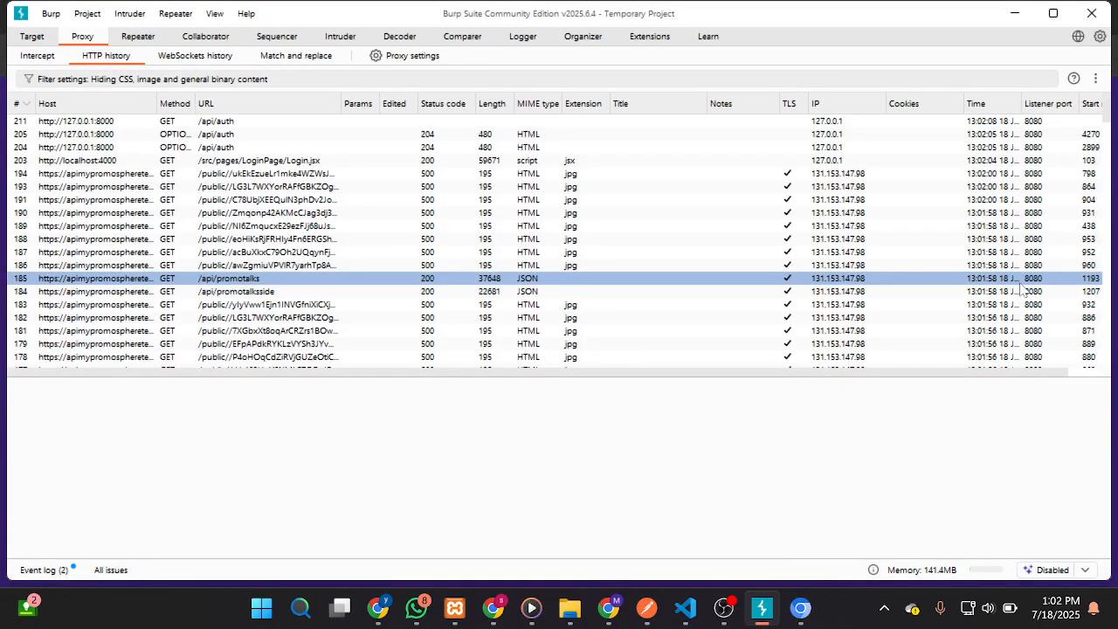
{"action": "left_click", "coordinate": [686, 231]}
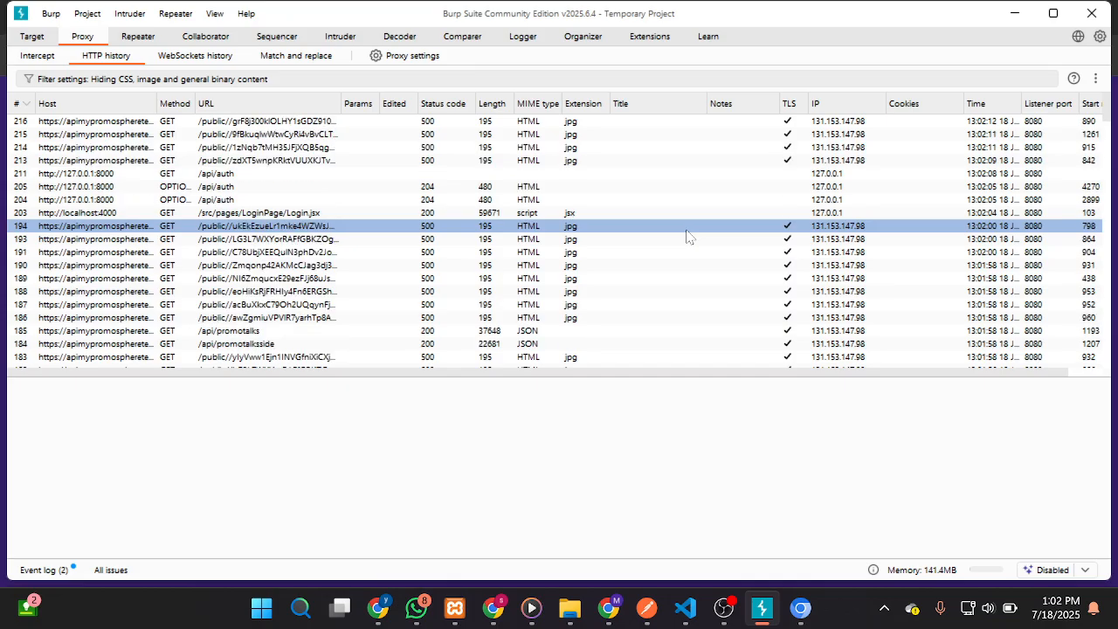
{"action": "left_click", "coordinate": [304, 189]}
{"action": "left_click", "coordinate": [181, 174]}
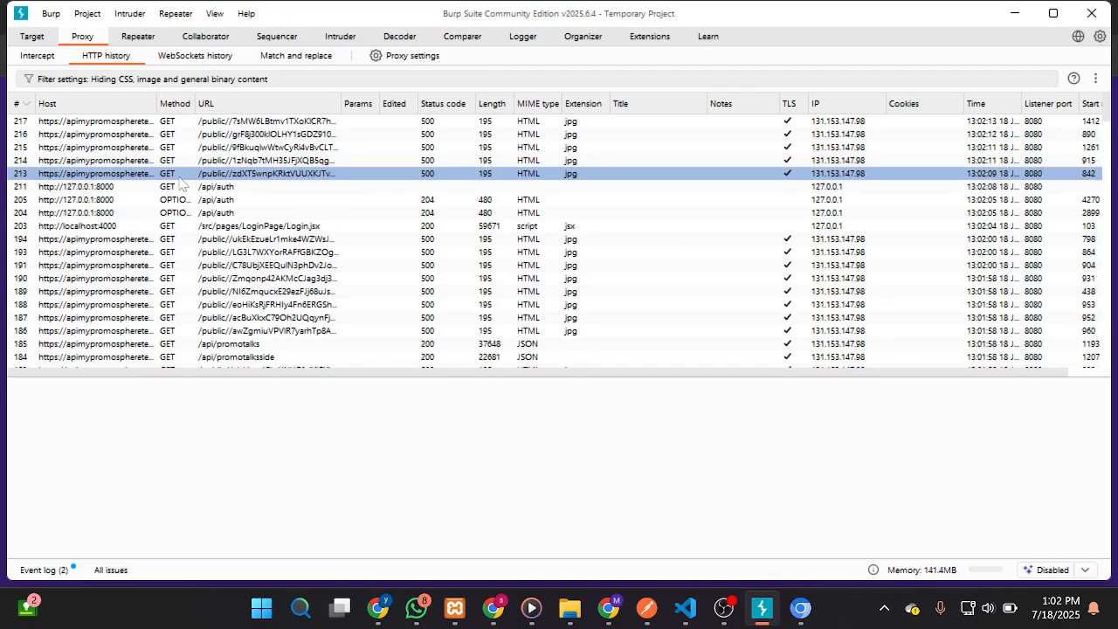
{"action": "left_click", "coordinate": [184, 187]}
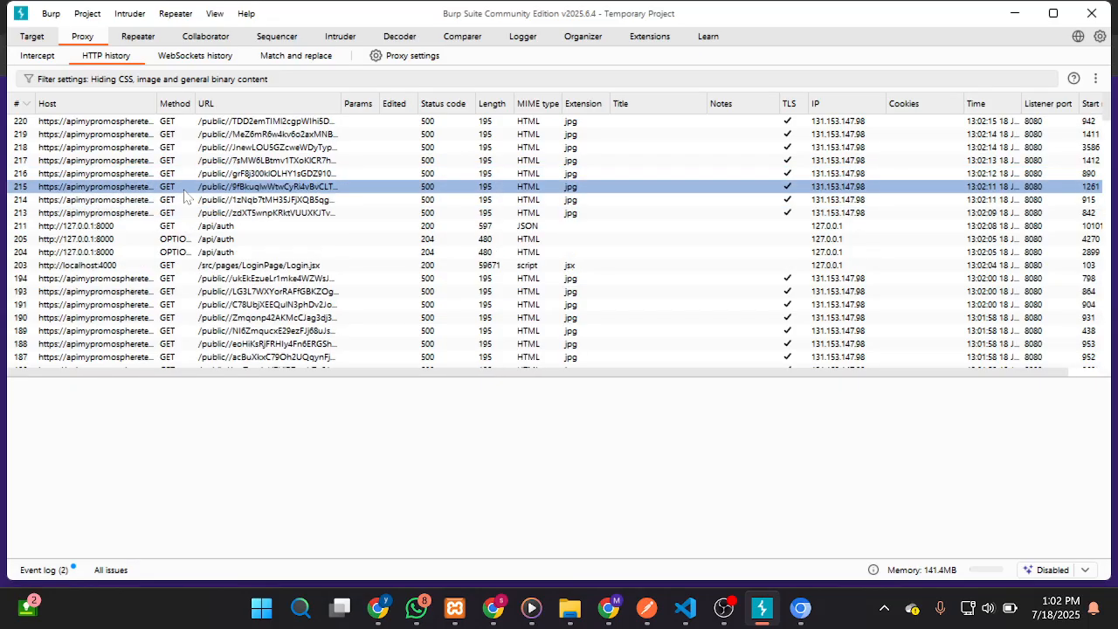
{"action": "left_click", "coordinate": [845, 333]}
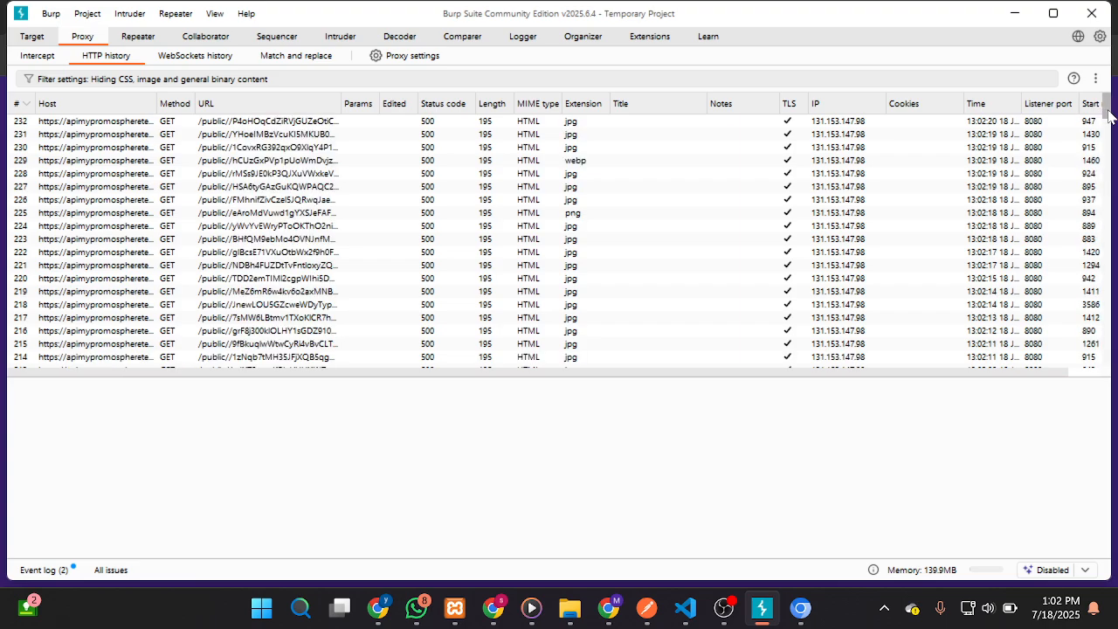
Go to the oldest entries in the HTTP history, enlarge the request list, and open the /src/pages/LoginPage/Admin.jsx request
{"action": "left_click_drag", "start_coordinate": [1108, 116], "coordinate": [1107, 358]}
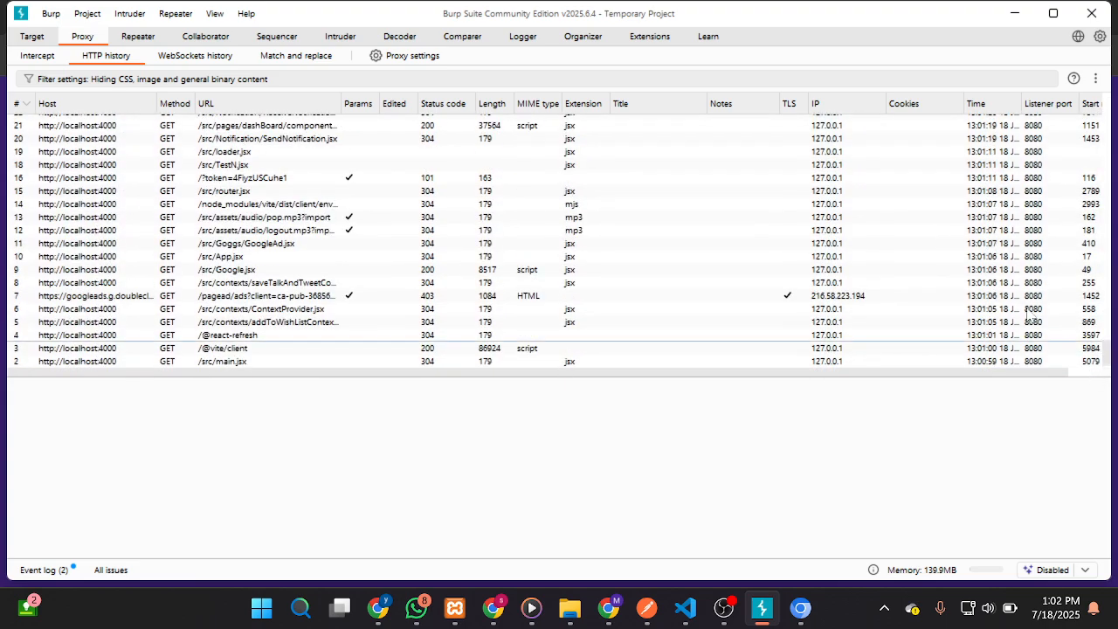
{"action": "scroll", "coordinate": [340, 218], "scroll_direction": "up", "scroll_amount": 4}
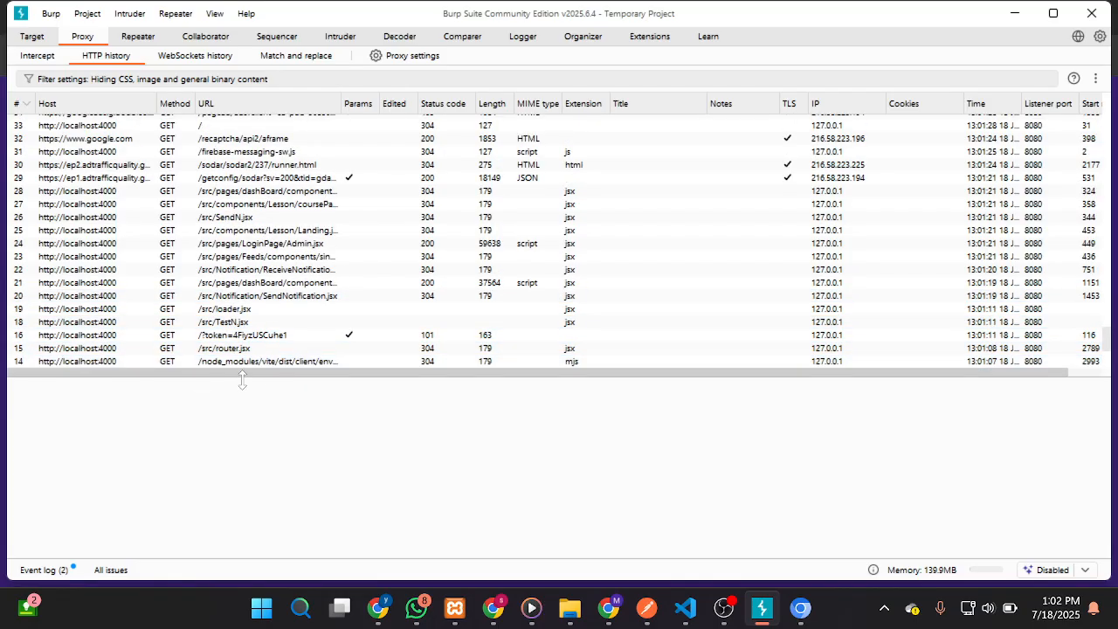
{"action": "left_click_drag", "start_coordinate": [242, 378], "coordinate": [246, 427]}
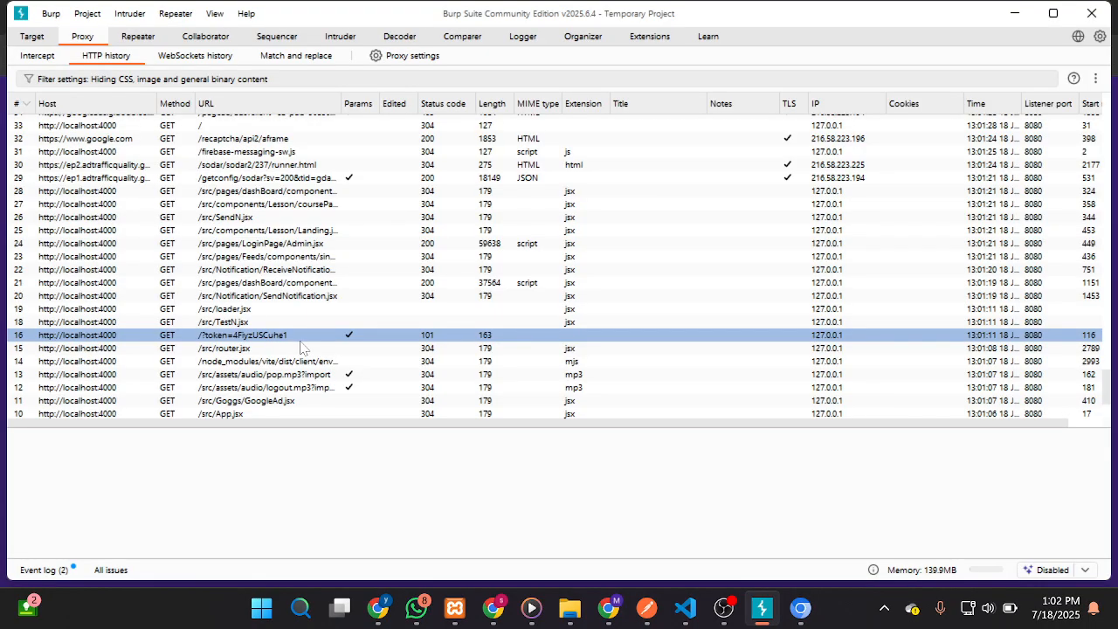
{"action": "left_click", "coordinate": [277, 248]}
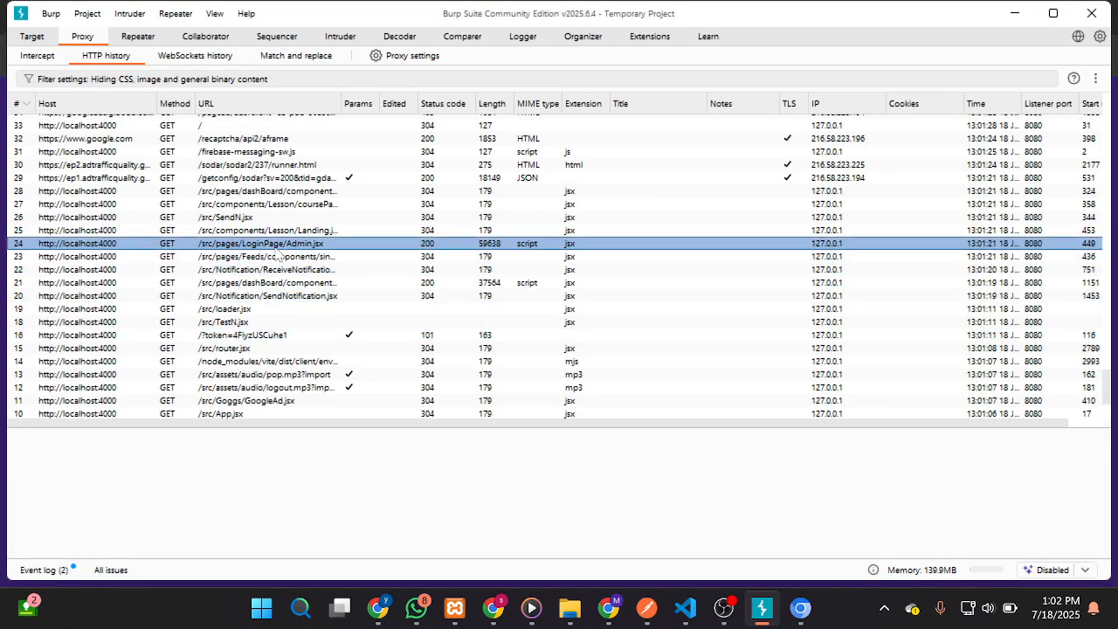
{"action": "left_click", "coordinate": [802, 612]}
{"action": "left_click", "coordinate": [802, 611]}
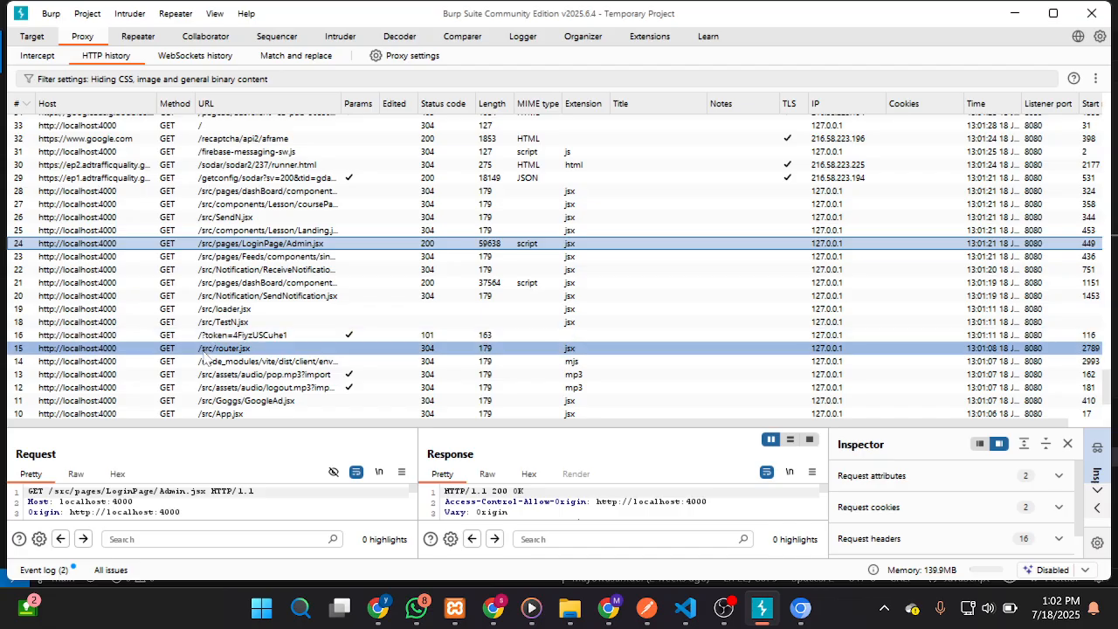
Go through the captured localhost:4000 requests one by one from Admin.jsx down to request 1, checking their details
{"action": "key", "text": "Down"}
{"action": "key", "text": "Down"}
{"action": "key", "text": "Down"}
{"action": "key", "text": "Down"}
{"action": "key", "text": "Down"}
{"action": "key", "text": "Down"}
{"action": "key", "text": "Down"}
{"action": "key", "text": "Down"}
{"action": "key", "text": "Down"}
{"action": "key", "text": "Down"}
{"action": "key", "text": "Down"}
{"action": "key", "text": "Down"}
{"action": "key", "text": "Down"}
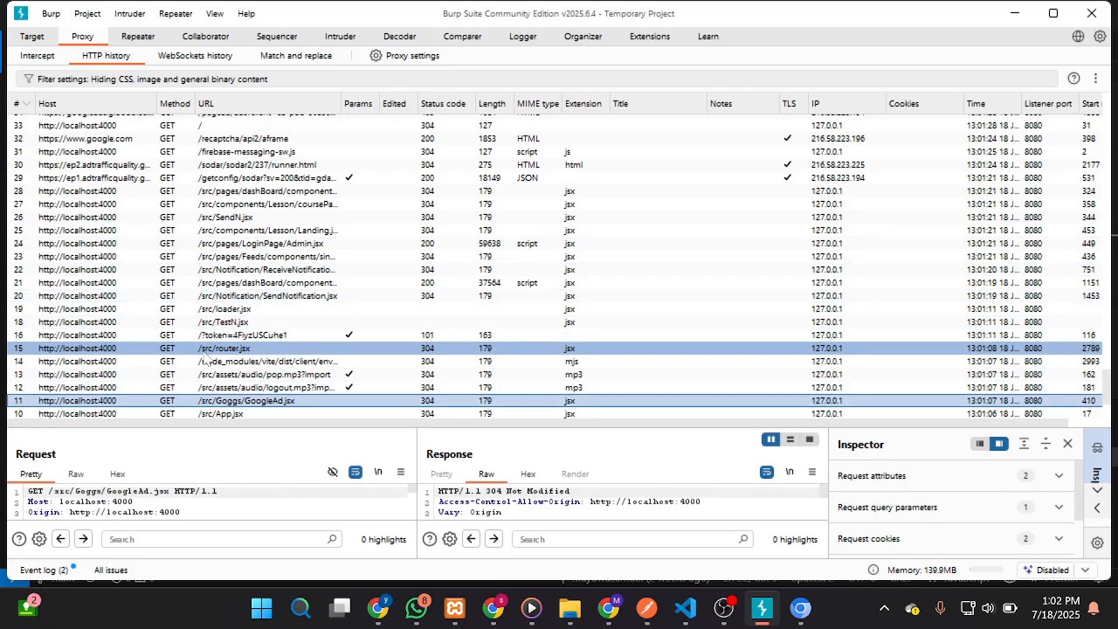
{"action": "key", "text": "Down"}
{"action": "key", "text": "Down"}
{"action": "key", "text": "Down"}
{"action": "key", "text": "Down"}
{"action": "key", "text": "Down"}
{"action": "key", "text": "Down"}
{"action": "key", "text": "Down"}
{"action": "key", "text": "Down"}
{"action": "key", "text": "Down"}
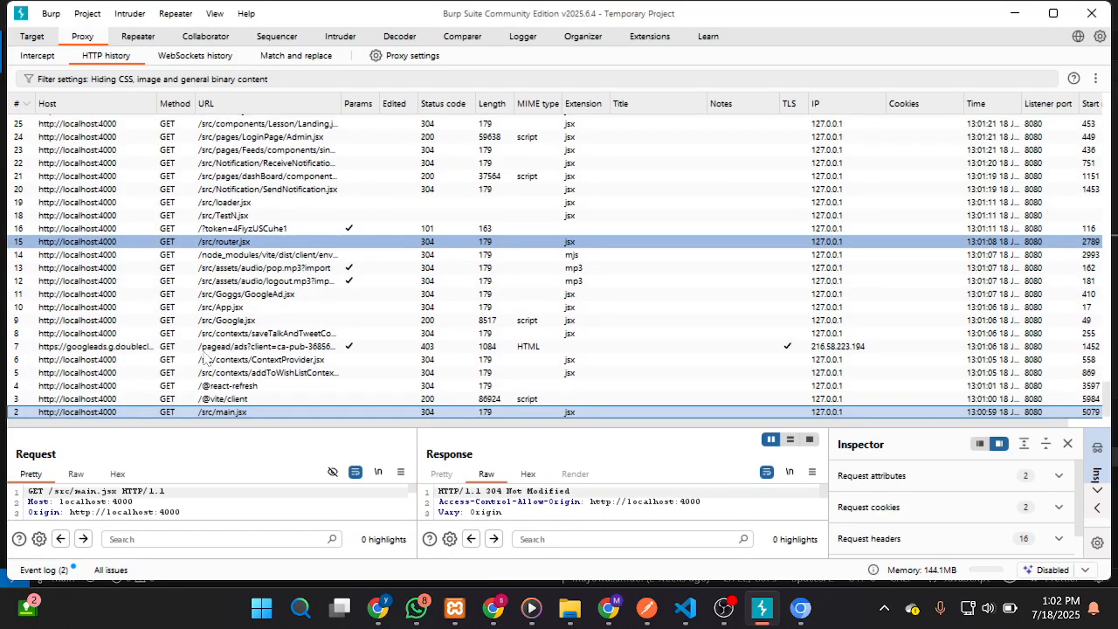
{"action": "key", "text": "Down"}
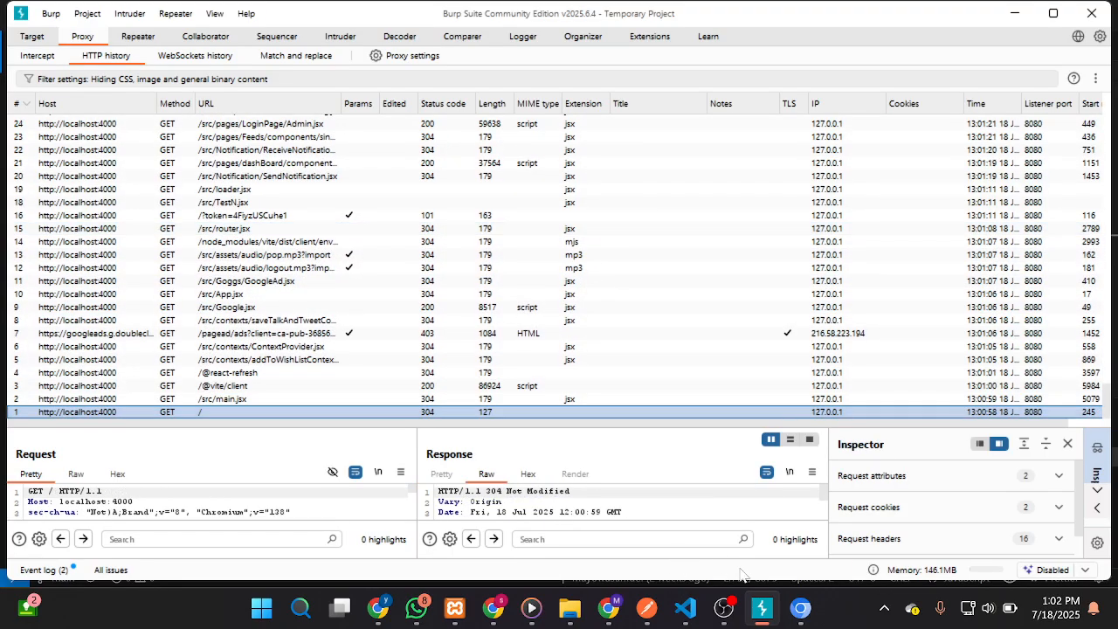
Switch to Burp's browser, submit the login form with the prefilled credentials, and return to Burp Suite
{"action": "left_click", "coordinate": [800, 607]}
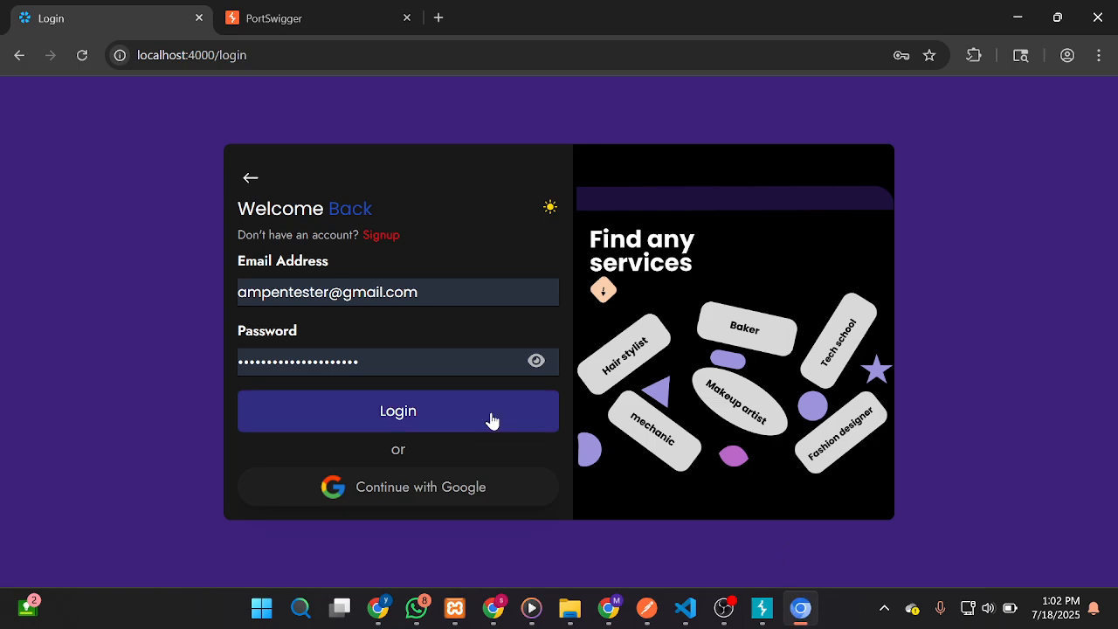
{"action": "left_click", "coordinate": [487, 420]}
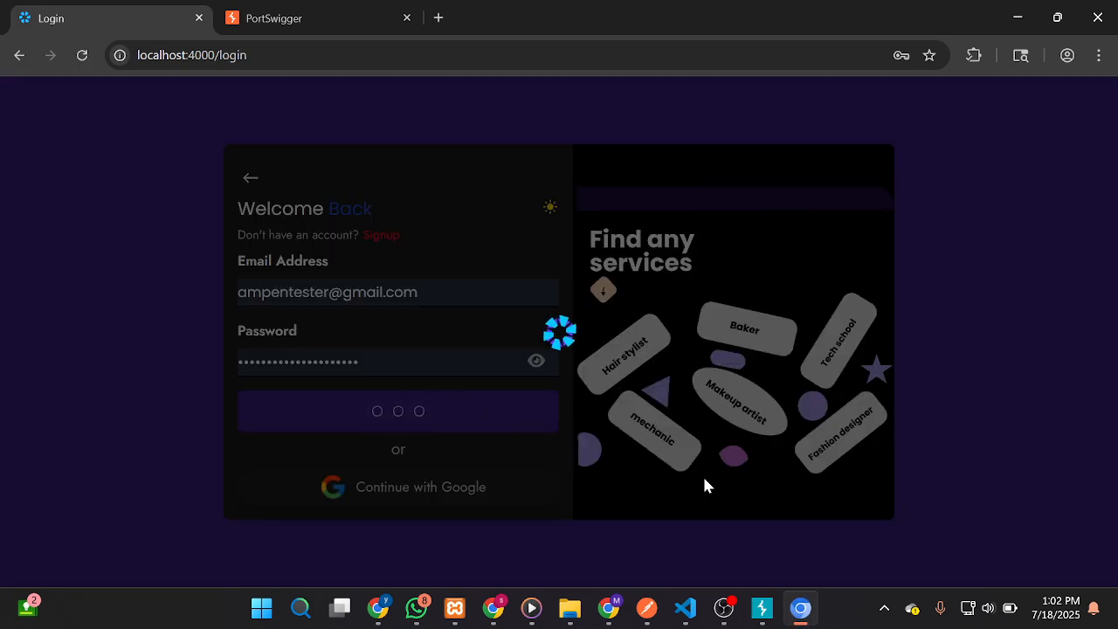
{"action": "left_click", "coordinate": [763, 617]}
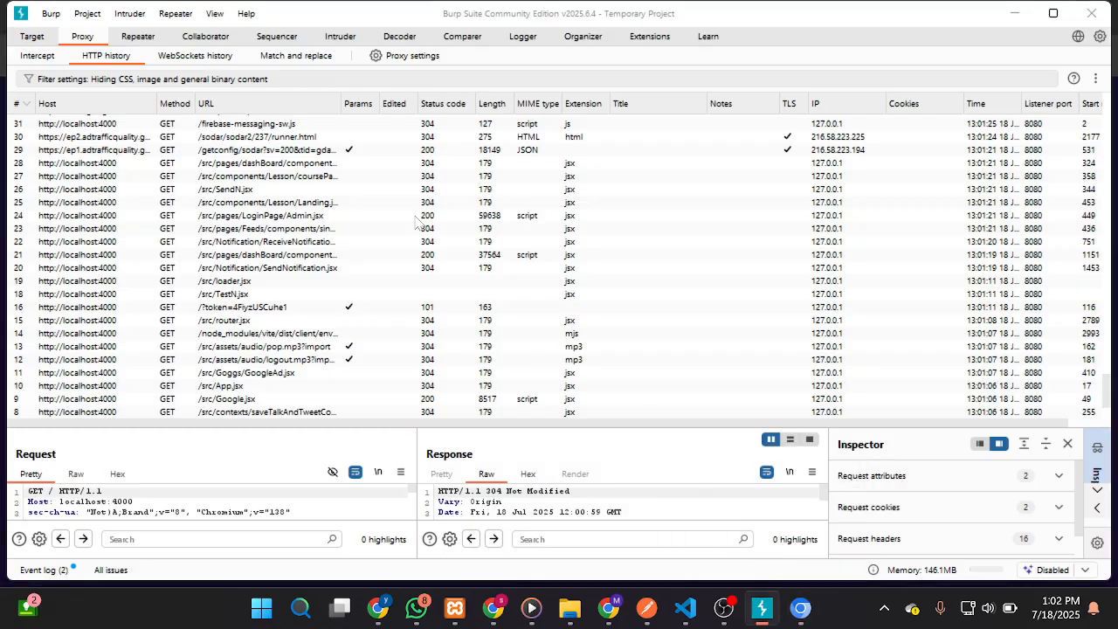
Go through the oldest requests in the HTTP history again, down to request 1
{"action": "key", "text": "Down"}
{"action": "key", "text": "Down"}
{"action": "key", "text": "Down"}
{"action": "key", "text": "Down"}
{"action": "key", "text": "Down"}
{"action": "key", "text": "Down"}
{"action": "key", "text": "Down"}
{"action": "key", "text": "Down"}
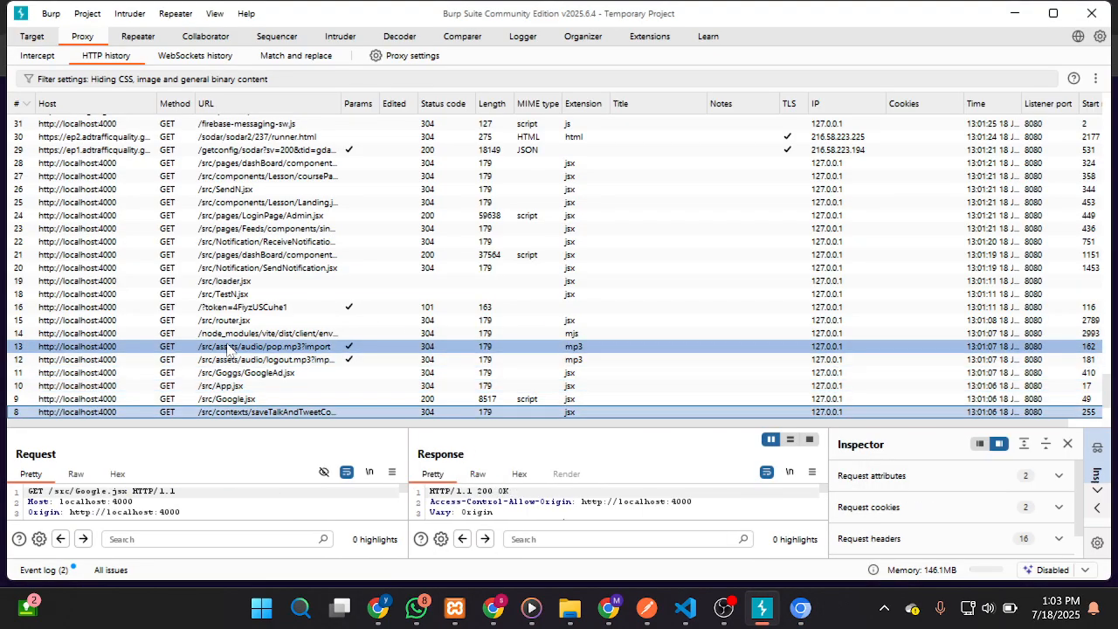
{"action": "key", "text": "Down"}
{"action": "key", "text": "Down"}
{"action": "key", "text": "Down"}
{"action": "key", "text": "Down"}
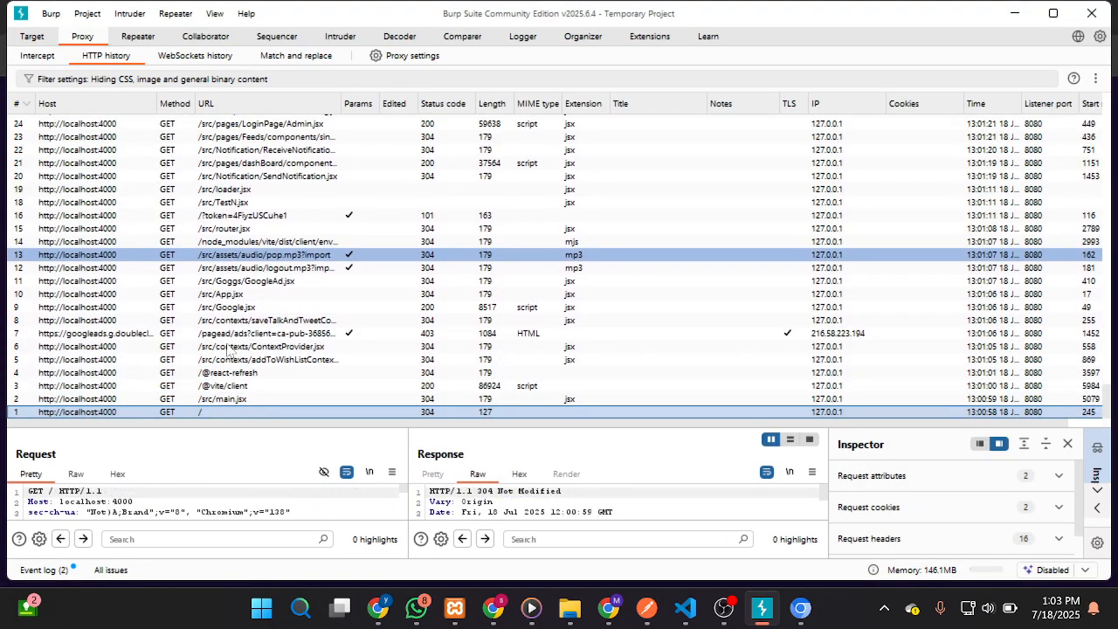
Go through the HTTP history from request 1 up to the newer entries, looking for the /api/auth requests sent to 127.0.0.1:8000
{"action": "scroll", "coordinate": [229, 350], "scroll_direction": "up", "scroll_amount": 4}
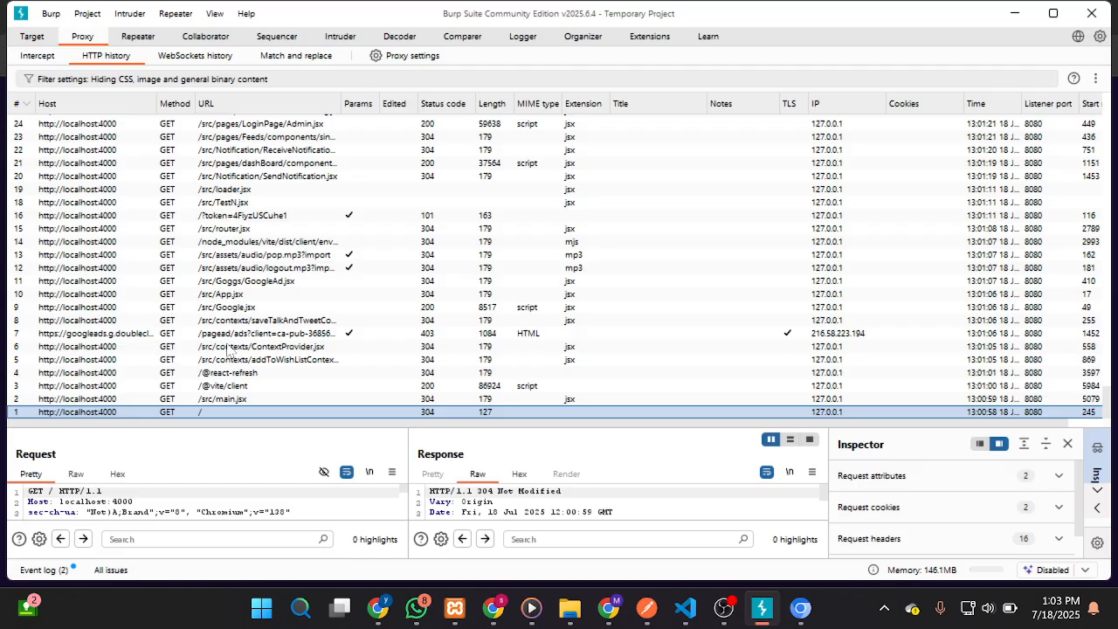
{"action": "key", "text": "Up"}
{"action": "key", "text": "Up"}
{"action": "key", "text": "Up"}
{"action": "key", "text": "Up"}
{"action": "key", "text": "Up"}
{"action": "key", "text": "Up"}
{"action": "key", "text": "Up"}
{"action": "key", "text": "Up"}
{"action": "key", "text": "Up"}
{"action": "key", "text": "Up"}
{"action": "key", "text": "Up"}
{"action": "key", "text": "Up"}
{"action": "key", "text": "Up"}
{"action": "key", "text": "Up"}
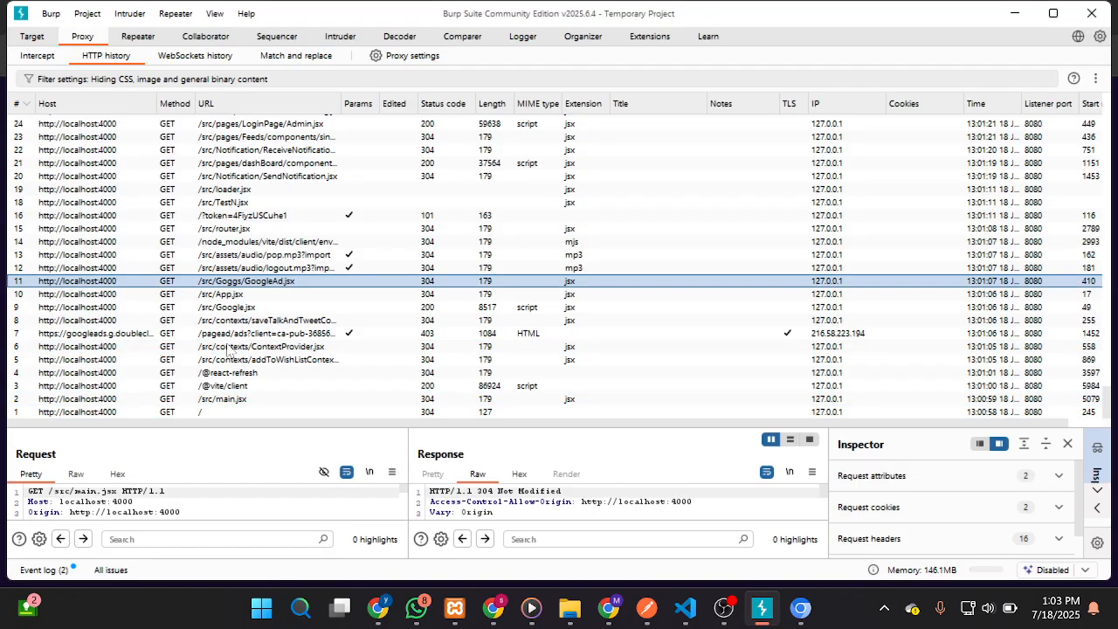
{"action": "key", "text": "Up"}
{"action": "key", "text": "Up"}
{"action": "key", "text": "Up"}
{"action": "key", "text": "Up"}
{"action": "key", "text": "Up"}
{"action": "key", "text": "Up"}
{"action": "key", "text": "Up"}
{"action": "key", "text": "Up"}
{"action": "key", "text": "Up"}
{"action": "key", "text": "Up"}
{"action": "key", "text": "Up"}
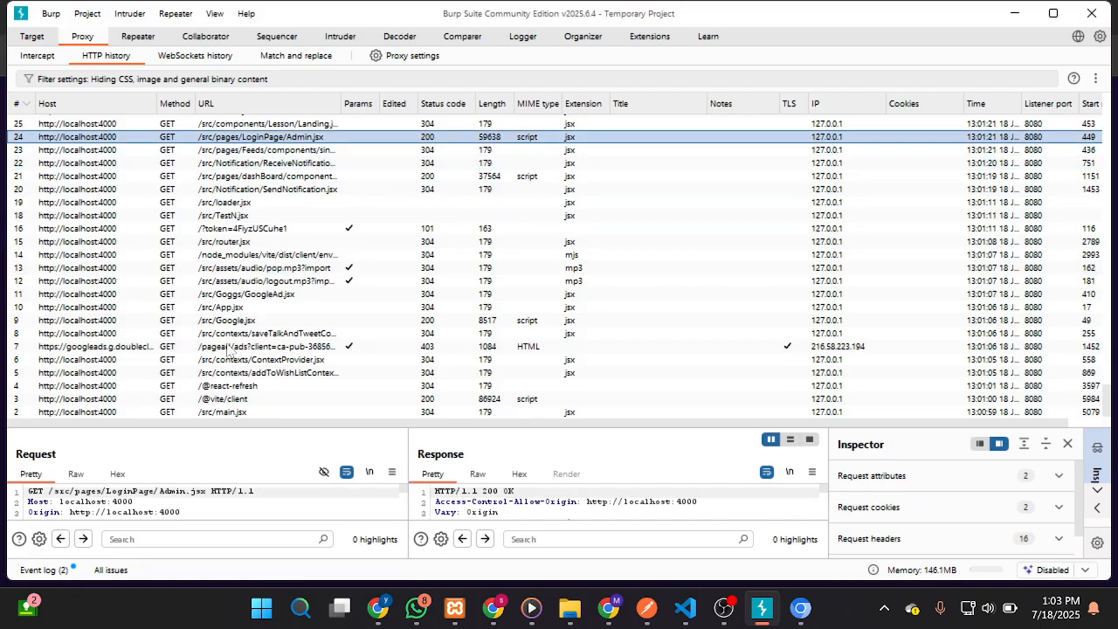
{"action": "key", "text": "Up"}
{"action": "key", "text": "Up"}
{"action": "key", "text": "Up"}
{"action": "key", "text": "Up"}
{"action": "key", "text": "Up"}
{"action": "key", "text": "Up"}
{"action": "key", "text": "Up"}
{"action": "key", "text": "Up"}
{"action": "key", "text": "Up"}
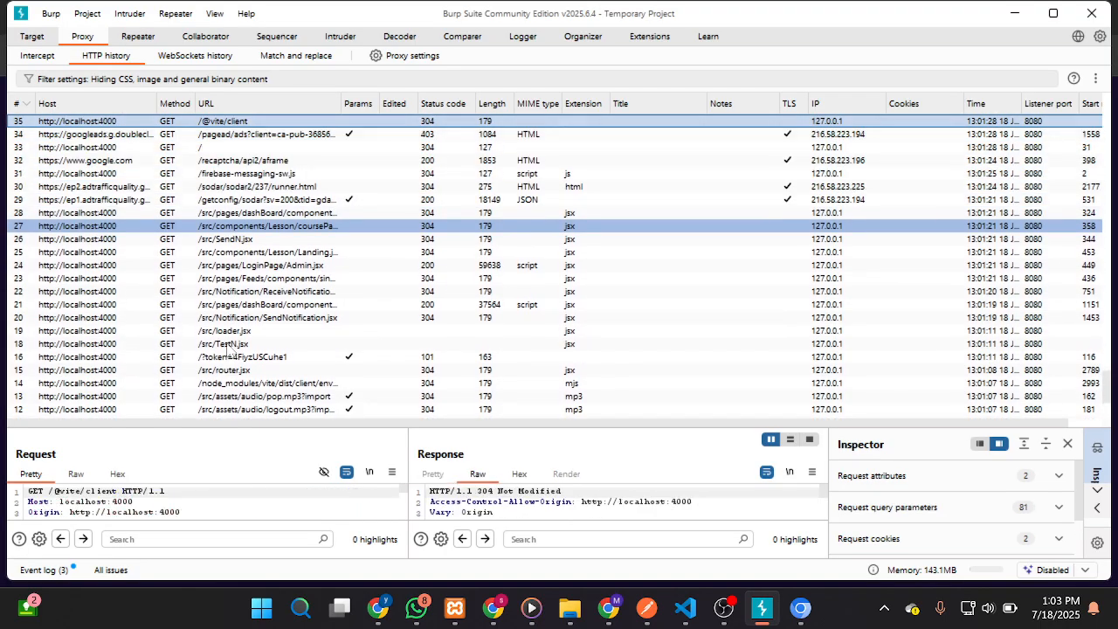
{"action": "key", "text": "Up"}
{"action": "key", "text": "Up"}
{"action": "key", "text": "Up"}
{"action": "key", "text": "Up"}
{"action": "key", "text": "Up"}
{"action": "key", "text": "Up"}
{"action": "key", "text": "Up"}
{"action": "key", "text": "Up"}
{"action": "key", "text": "Up"}
{"action": "key", "text": "Up"}
{"action": "key", "text": "Up"}
{"action": "key", "text": "Up"}
{"action": "key", "text": "Up"}
{"action": "key", "text": "Up"}
{"action": "key", "text": "Up"}
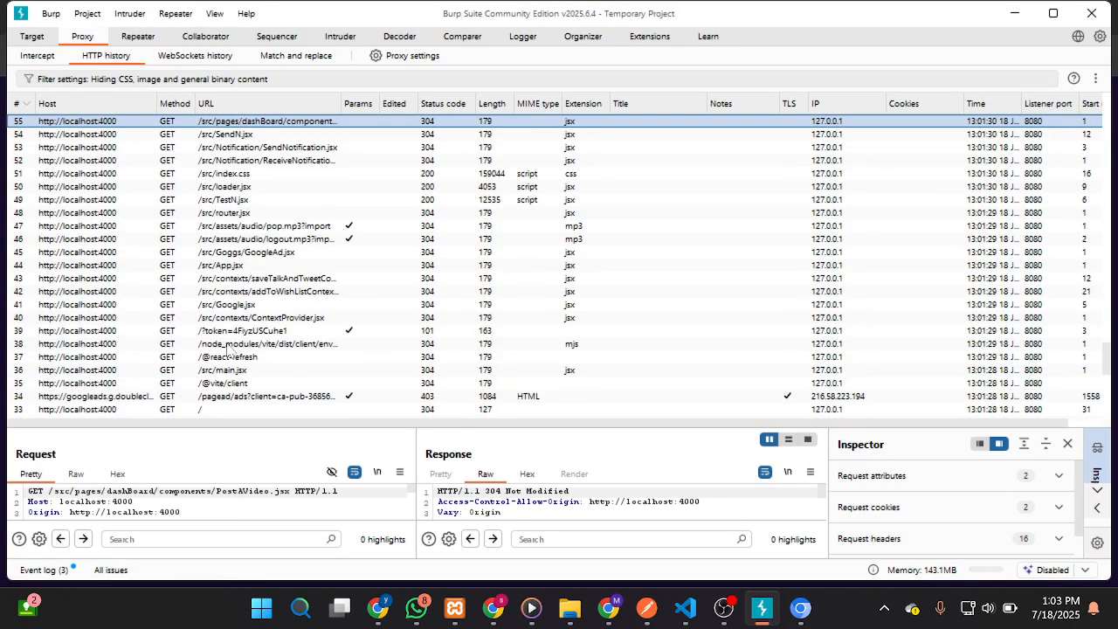
{"action": "key", "text": "Up"}
{"action": "key", "text": "Up"}
{"action": "key", "text": "Up"}
{"action": "key", "text": "Up"}
{"action": "key", "text": "Up"}
{"action": "key", "text": "Up"}
{"action": "key", "text": "Up"}
{"action": "key", "text": "Up"}
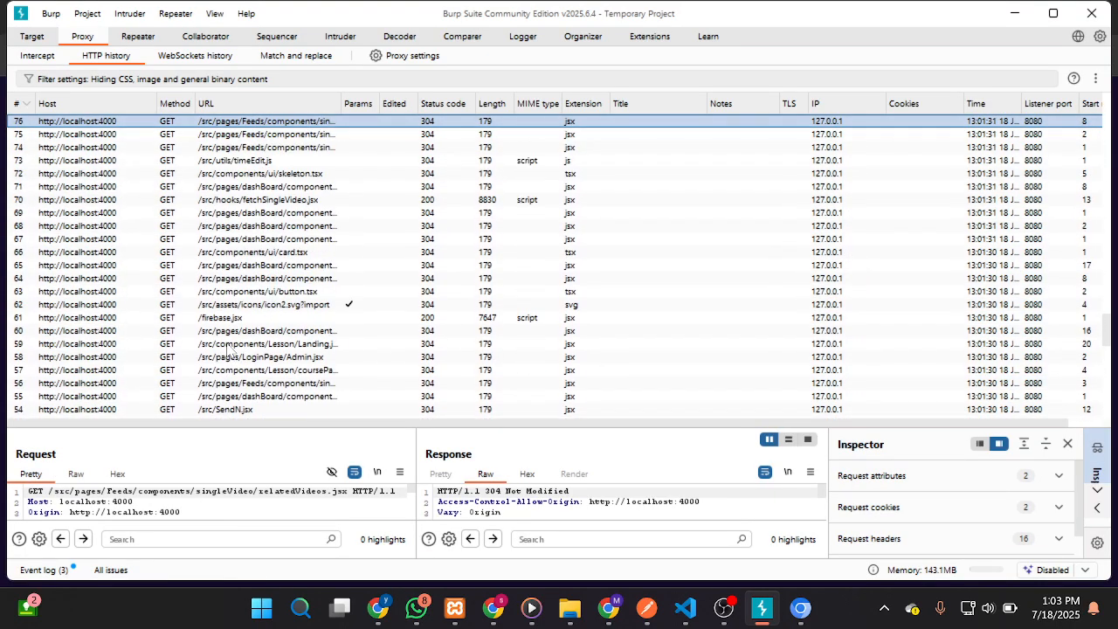
{"action": "key", "text": "Up"}
{"action": "key", "text": "Up"}
{"action": "key", "text": "Up"}
{"action": "key", "text": "Up"}
{"action": "key", "text": "Up"}
{"action": "key", "text": "Up"}
{"action": "key", "text": "Up"}
{"action": "key", "text": "Up"}
{"action": "key", "text": "Up"}
{"action": "key", "text": "Up"}
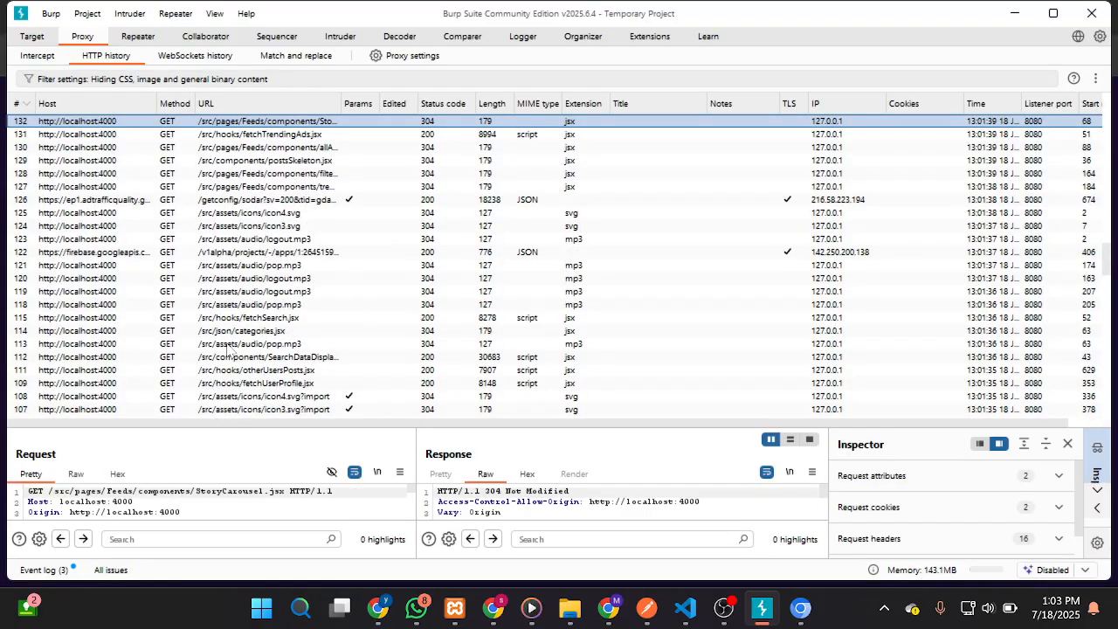
{"action": "key", "text": "Up"}
{"action": "key", "text": "Up"}
{"action": "key", "text": "Up"}
{"action": "key", "text": "Up"}
{"action": "key", "text": "Up"}
{"action": "key", "text": "Up"}
{"action": "key", "text": "Up"}
{"action": "key", "text": "Up"}
{"action": "key", "text": "Up"}
{"action": "key", "text": "Up"}
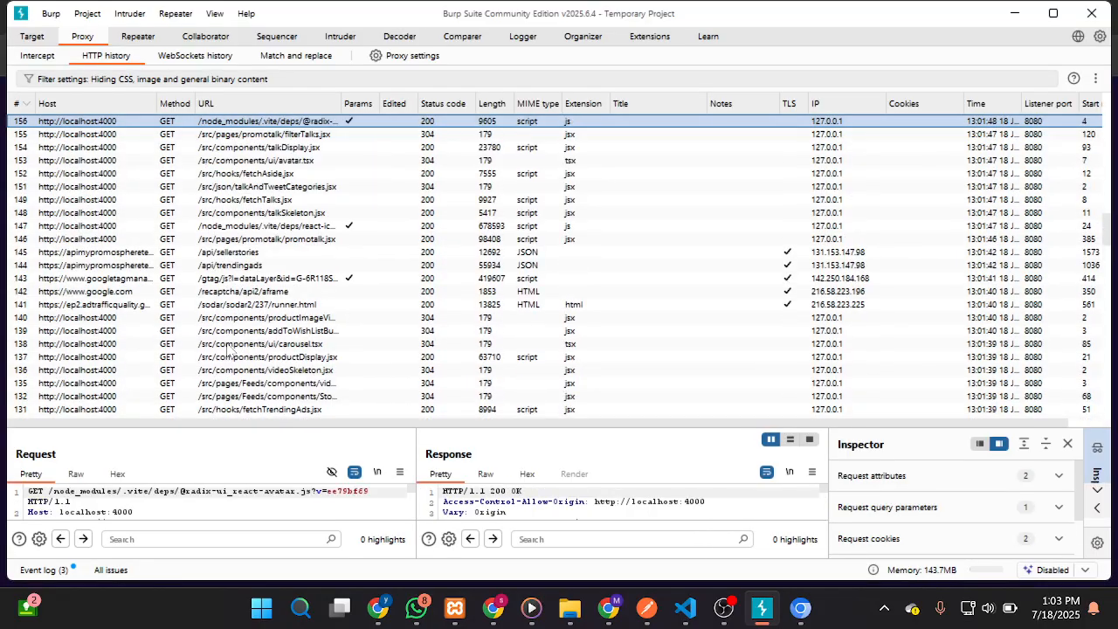
{"action": "key", "text": "Up"}
{"action": "key", "text": "Up"}
{"action": "key", "text": "Up"}
{"action": "key", "text": "Up"}
{"action": "key", "text": "Up"}
{"action": "key", "text": "Up"}
{"action": "key", "text": "Up"}
{"action": "key", "text": "Up"}
{"action": "key", "text": "Up"}
{"action": "key", "text": "Up"}
{"action": "key", "text": "Up"}
{"action": "key", "text": "Up"}
{"action": "key", "text": "Up"}
{"action": "key", "text": "Up"}
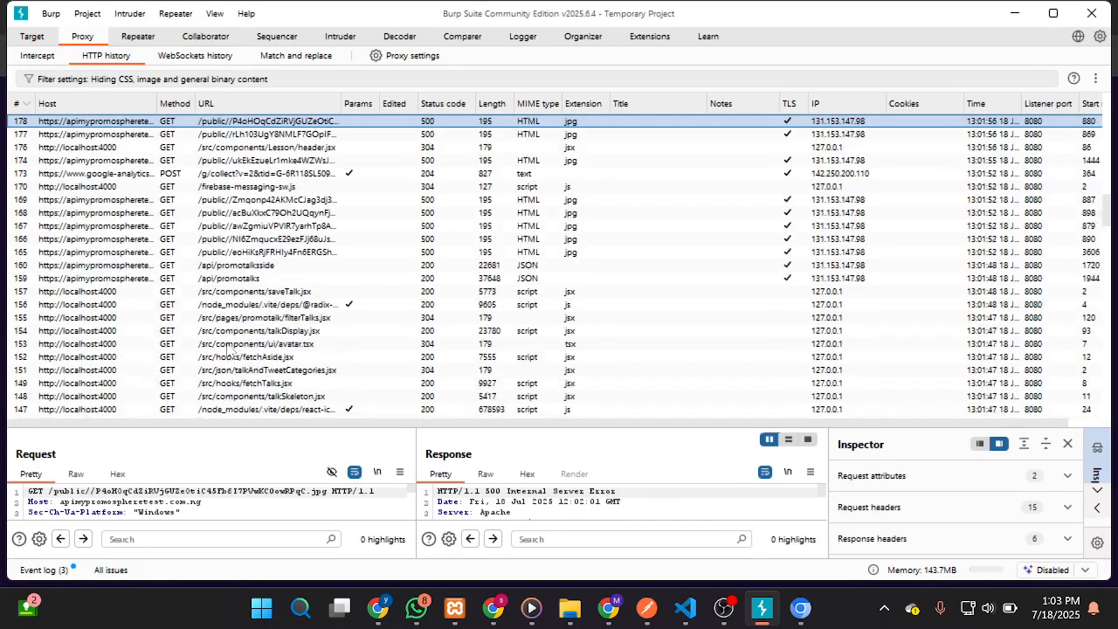
{"action": "key", "text": "Up"}
{"action": "key", "text": "Up"}
{"action": "key", "text": "Up"}
{"action": "key", "text": "Up"}
{"action": "key", "text": "Up"}
{"action": "key", "text": "Up"}
{"action": "key", "text": "Up"}
{"action": "key", "text": "Up"}
{"action": "key", "text": "Up"}
{"action": "key", "text": "Up"}
{"action": "key", "text": "Up"}
{"action": "key", "text": "Up"}
{"action": "key", "text": "Up"}
{"action": "key", "text": "Up"}
{"action": "key", "text": "Up"}
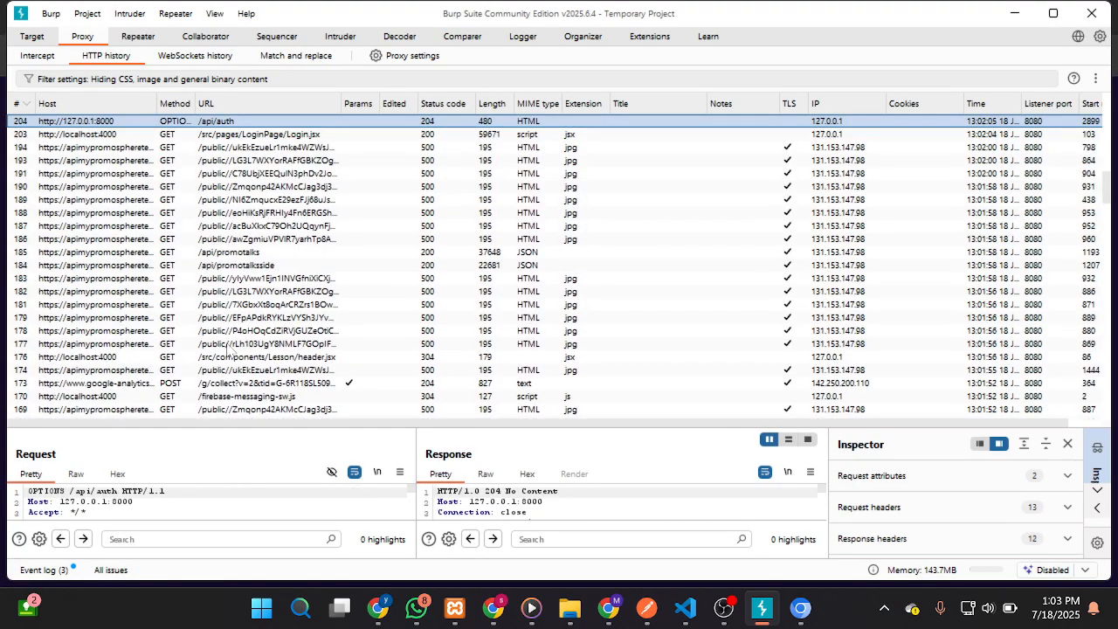
{"action": "key", "text": "Up"}
{"action": "key", "text": "Up"}
{"action": "key", "text": "Up"}
{"action": "key", "text": "Up"}
{"action": "key", "text": "Up"}
{"action": "key", "text": "Up"}
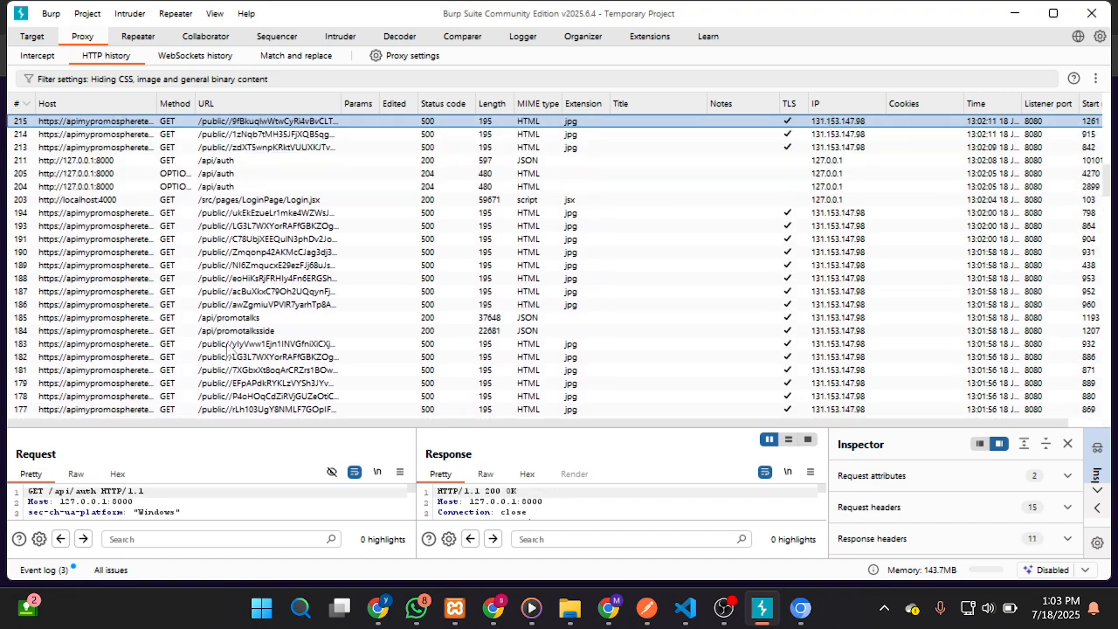
Open the GET /api/auth request to 127.0.0.1:8000 and enlarge the area showing its request and response
{"action": "left_click", "coordinate": [79, 239]}
{"action": "left_click", "coordinate": [92, 173]}
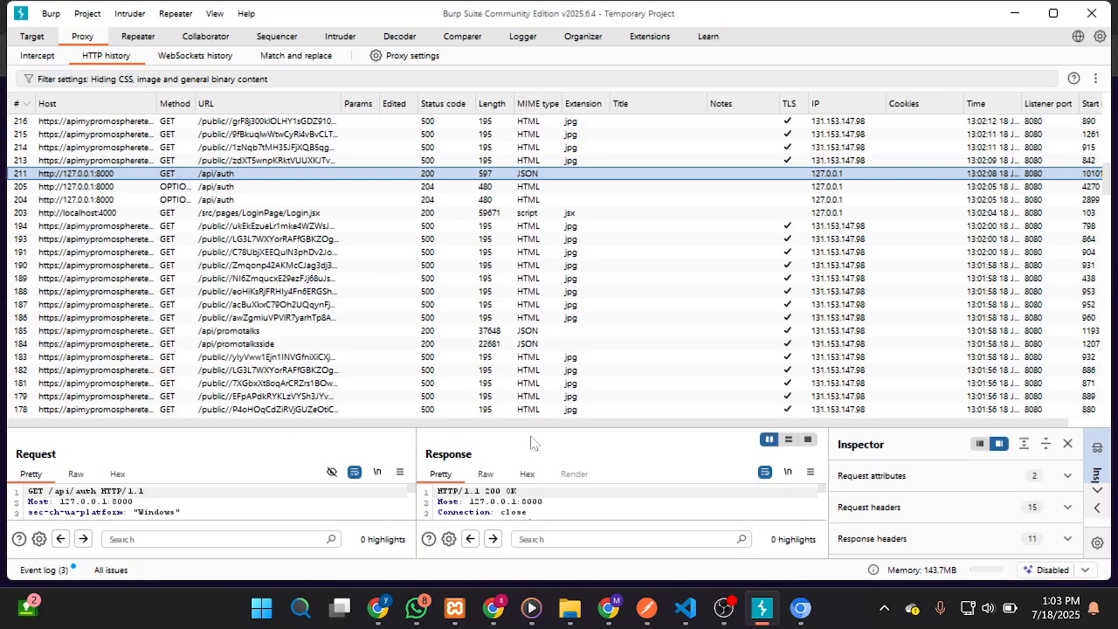
{"action": "left_click_drag", "start_coordinate": [528, 427], "coordinate": [577, 269]}
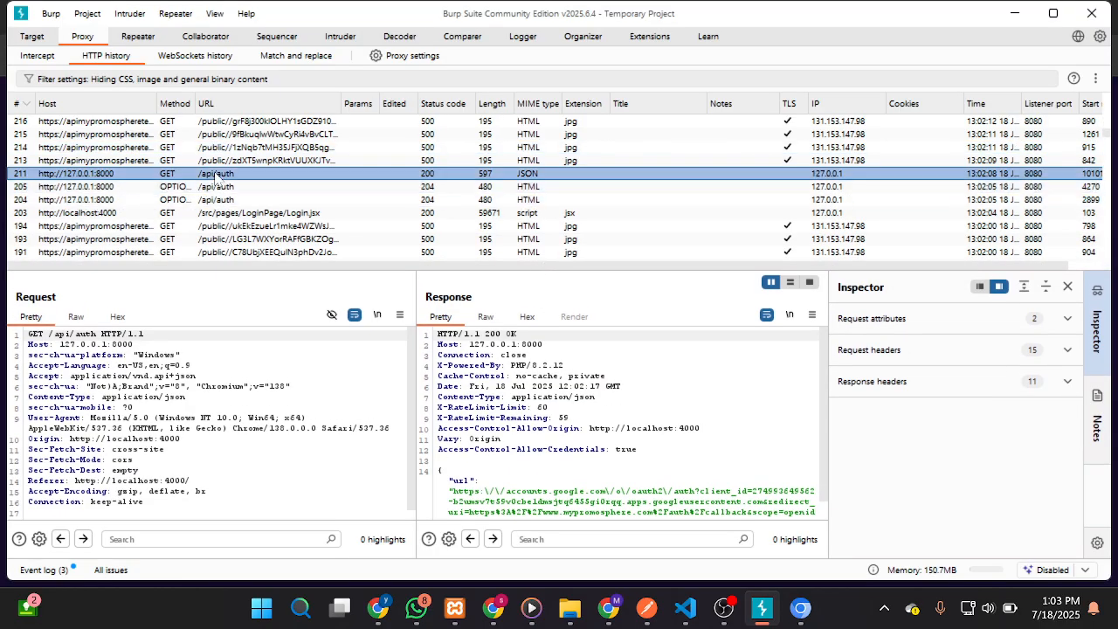
Compare the newer OPTIONS /api/auth request with the GET /api/auth request, and make the request list taller again
{"action": "left_click", "coordinate": [188, 186]}
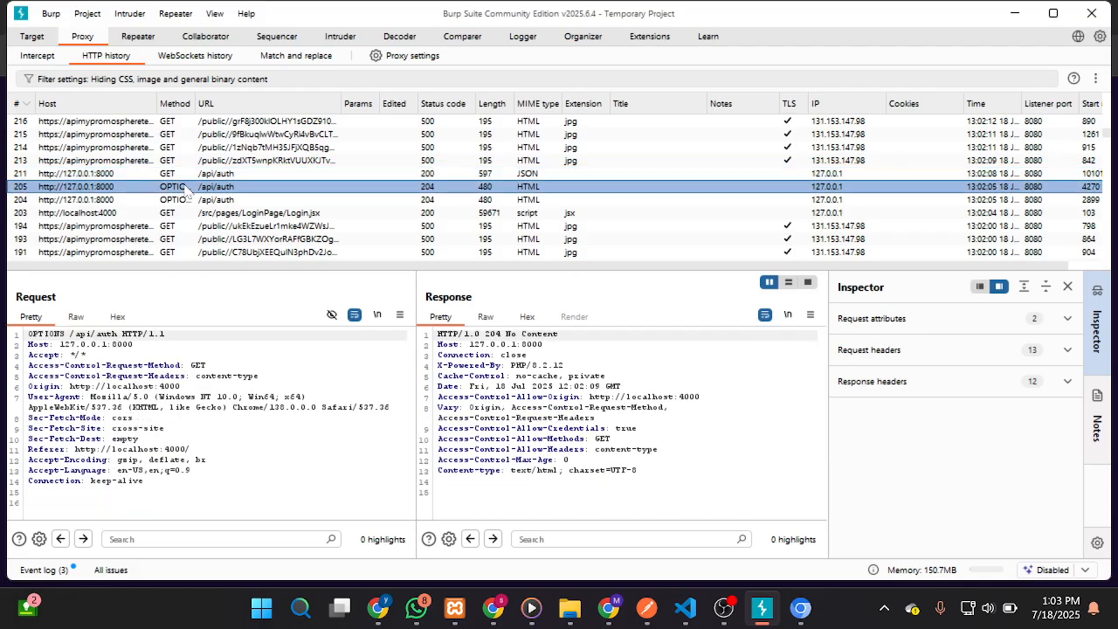
{"action": "left_click", "coordinate": [123, 177]}
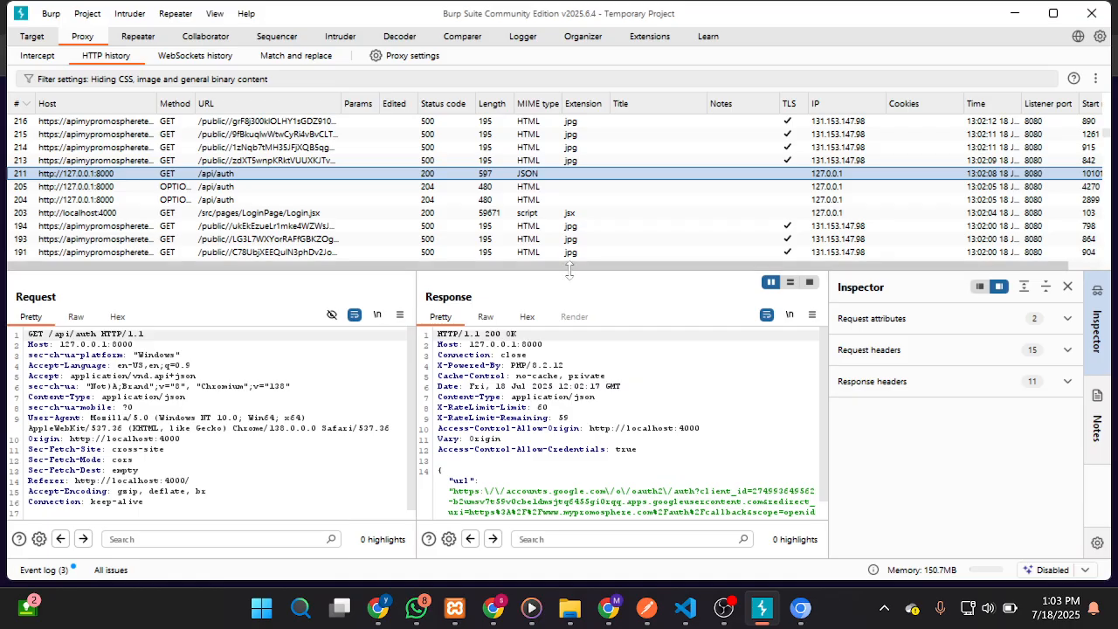
{"action": "left_click_drag", "start_coordinate": [568, 270], "coordinate": [560, 384]}
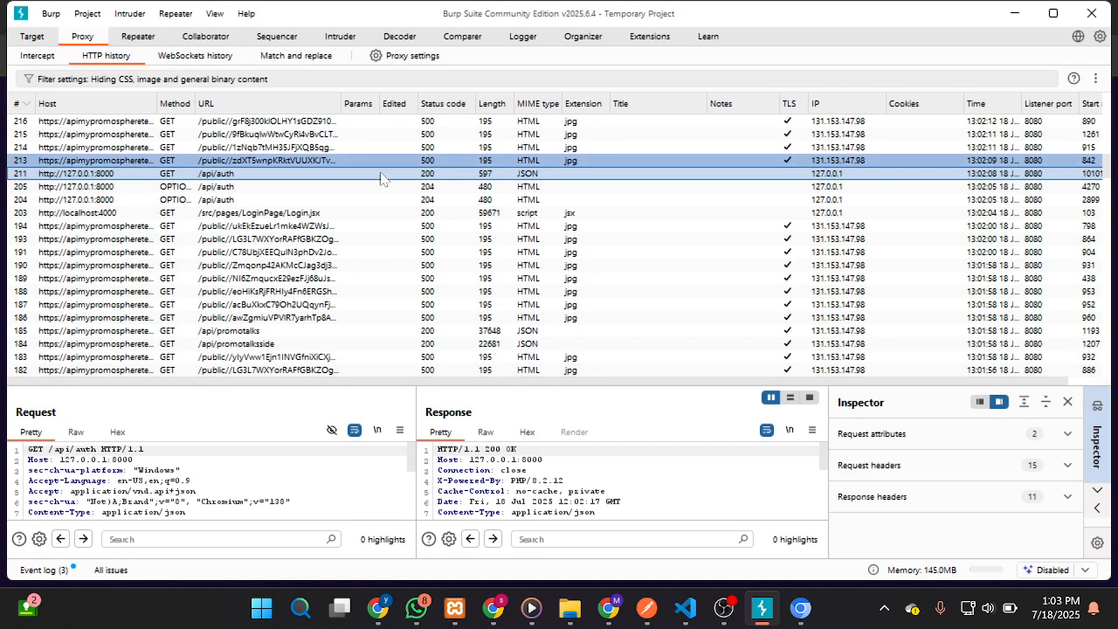
Switch to Burp's browser and go back from the dashboard to the login page
{"action": "left_click", "coordinate": [800, 608]}
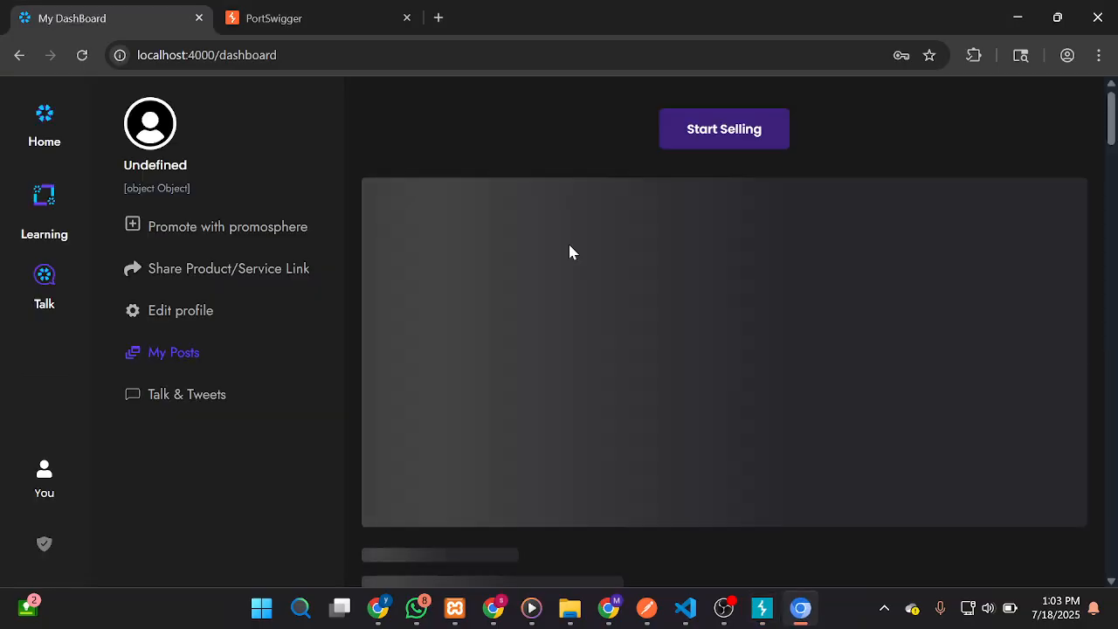
{"action": "left_click", "coordinate": [20, 56]}
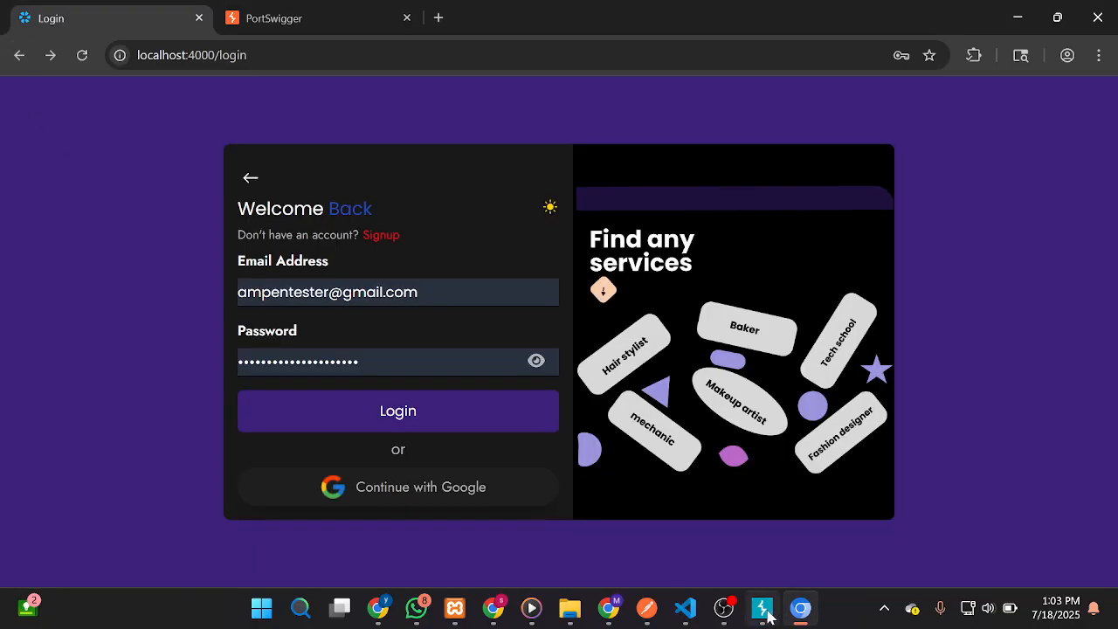
{"action": "mouse_move", "coordinate": [762, 612]}
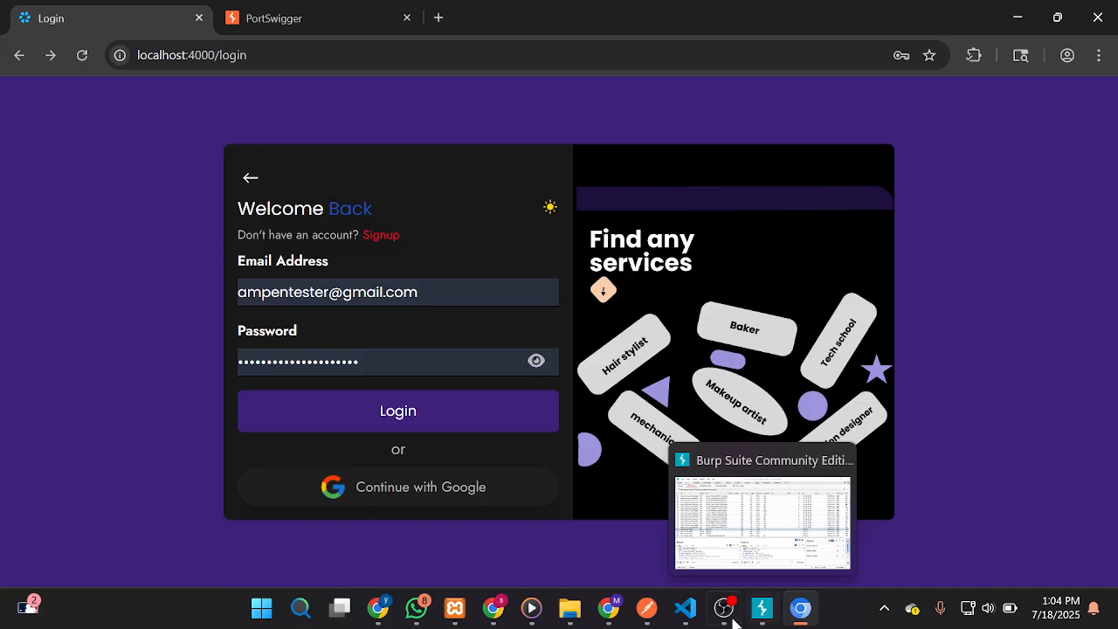
{"action": "left_click", "coordinate": [730, 620]}
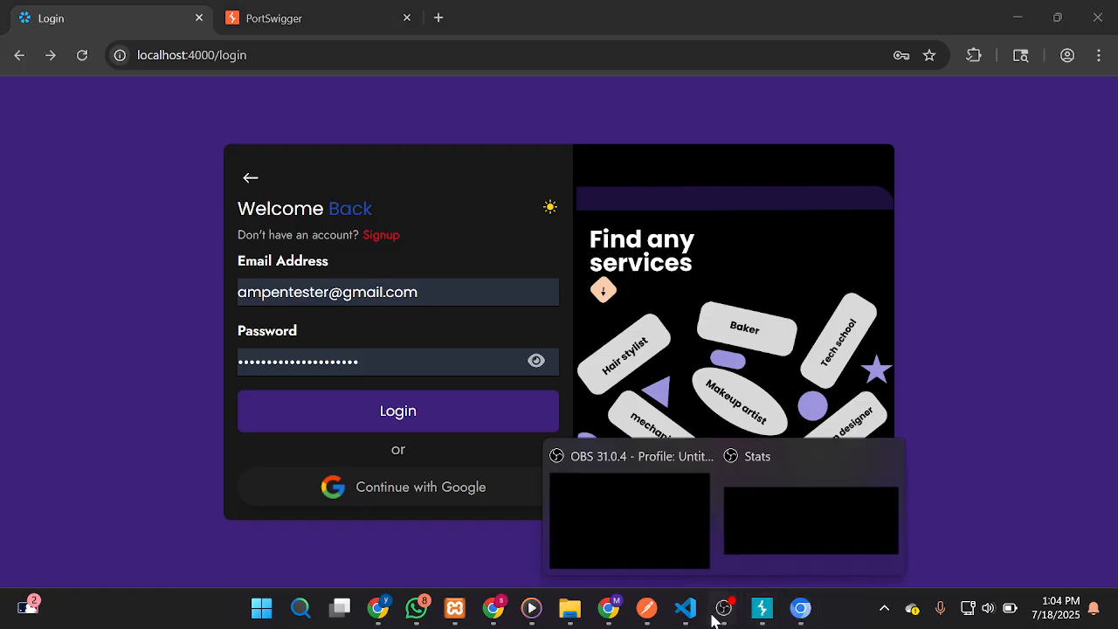